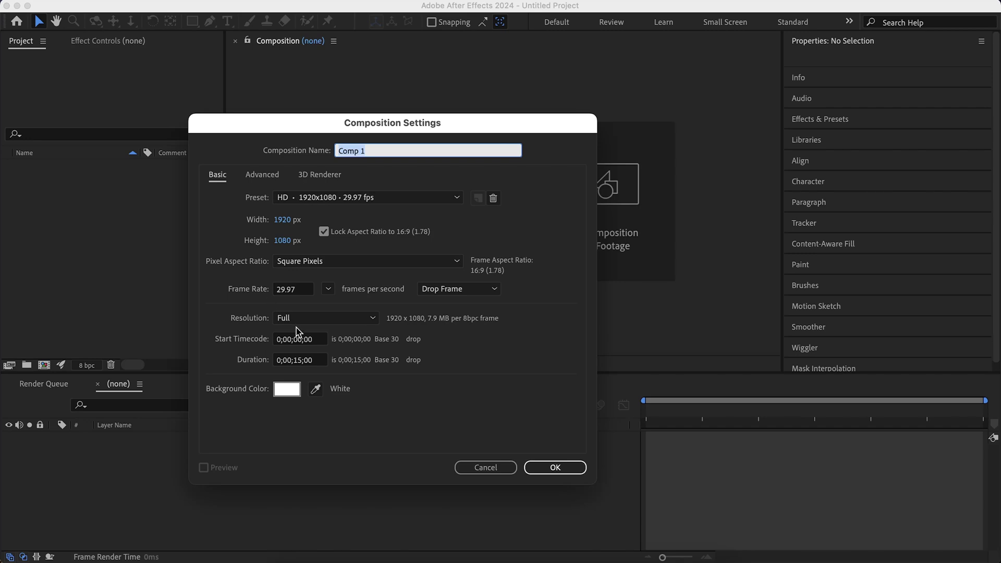
# - Set the composition duration to 0;00;03;00 and name it Text_02
pyautogui.click(300, 361)
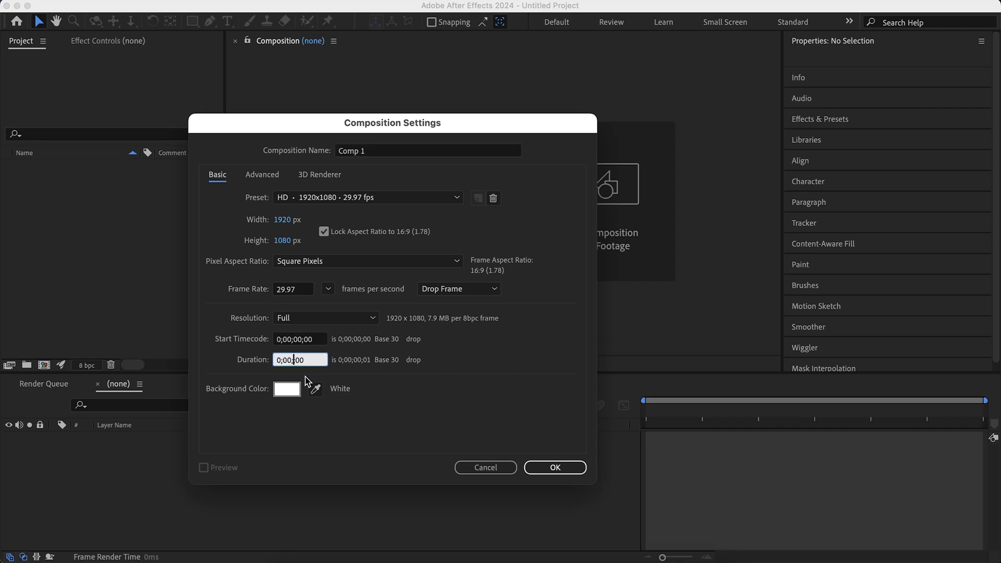
pyautogui.click(407, 380)
pyautogui.click(346, 150)
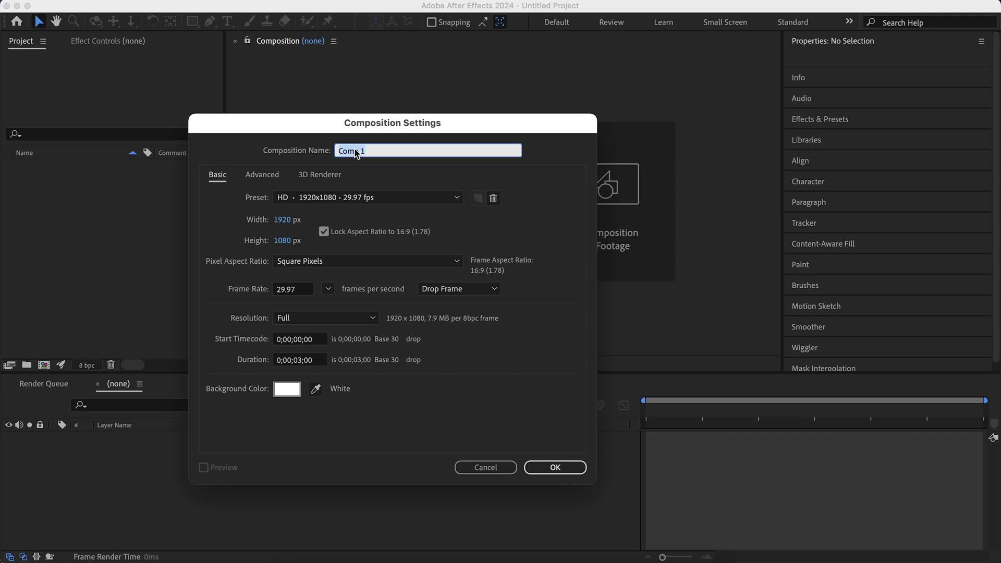
pyautogui.write('Text_02')
pyautogui.click(548, 467)
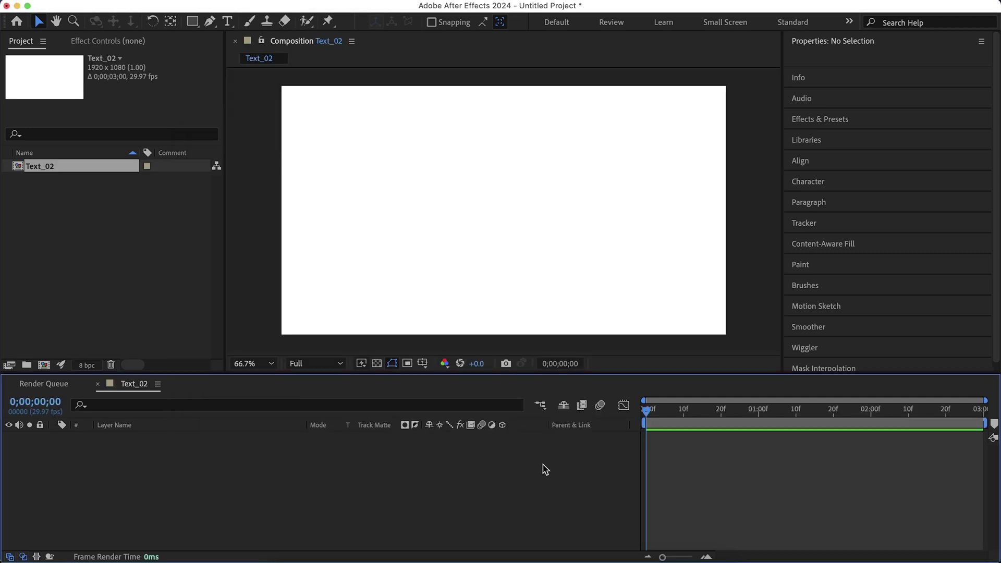
# - Add a full-frame black solid layer named bg to the composition
pyautogui.rightClick(148, 465)
pyautogui.moveTo(196, 386)
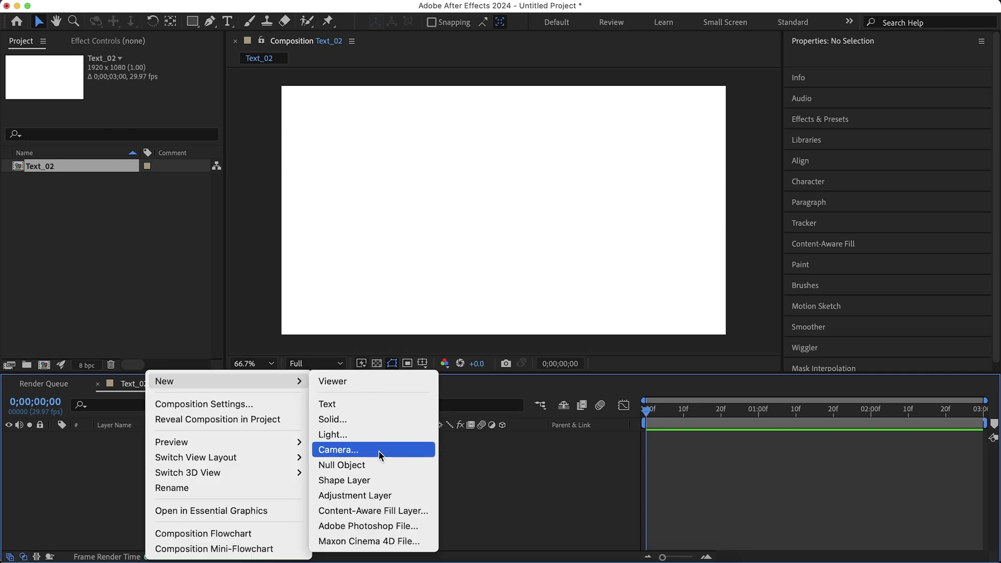
pyautogui.click(365, 420)
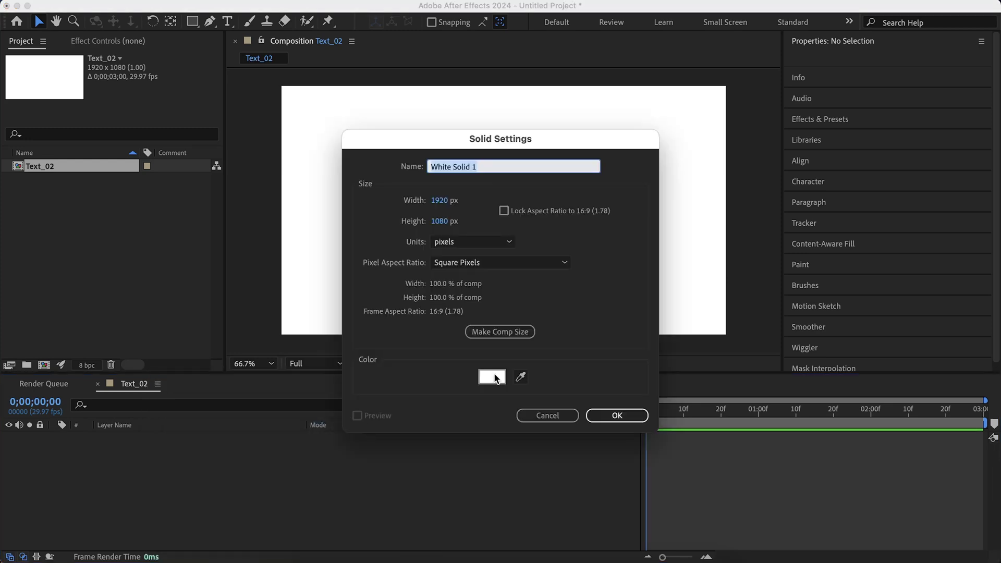
pyautogui.click(492, 377)
pyautogui.click(506, 402)
pyautogui.click(823, 232)
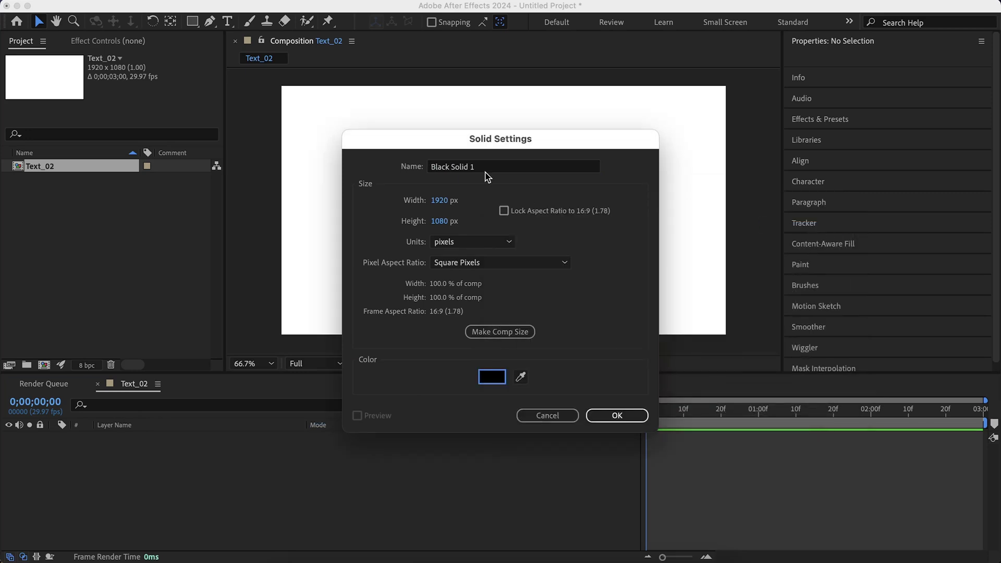
pyautogui.click(478, 167)
pyautogui.moveTo(475, 166); pyautogui.dragTo(420, 167)
pyautogui.write('bg')
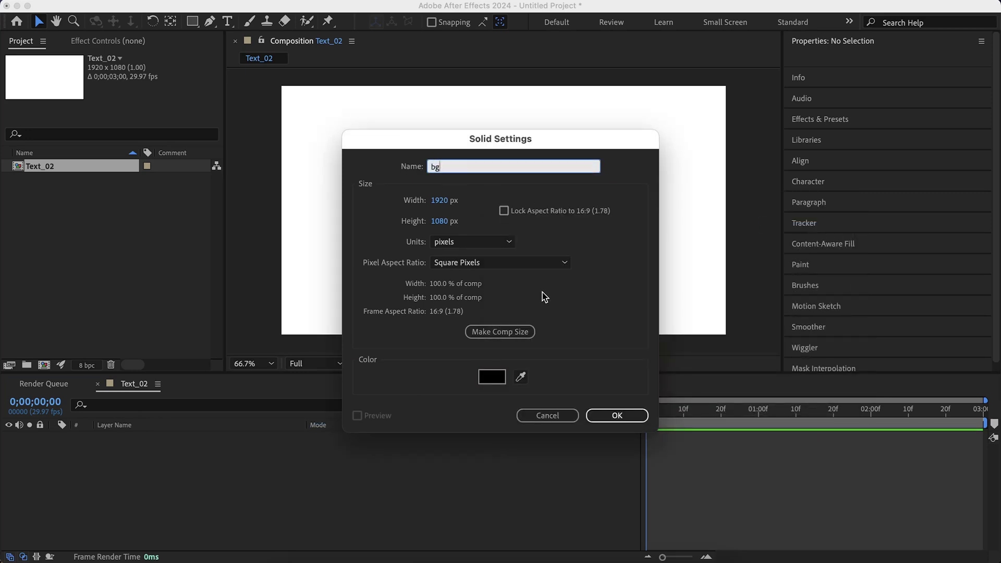
pyautogui.click(605, 413)
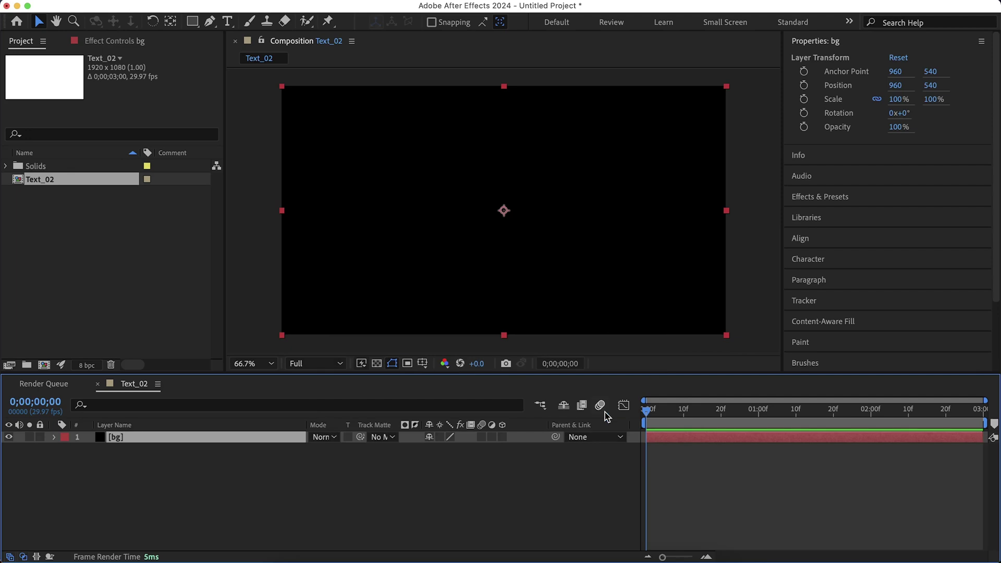
# - Apply the Fill and Gradient Ramp effects to the bg layer
pyautogui.click(833, 200)
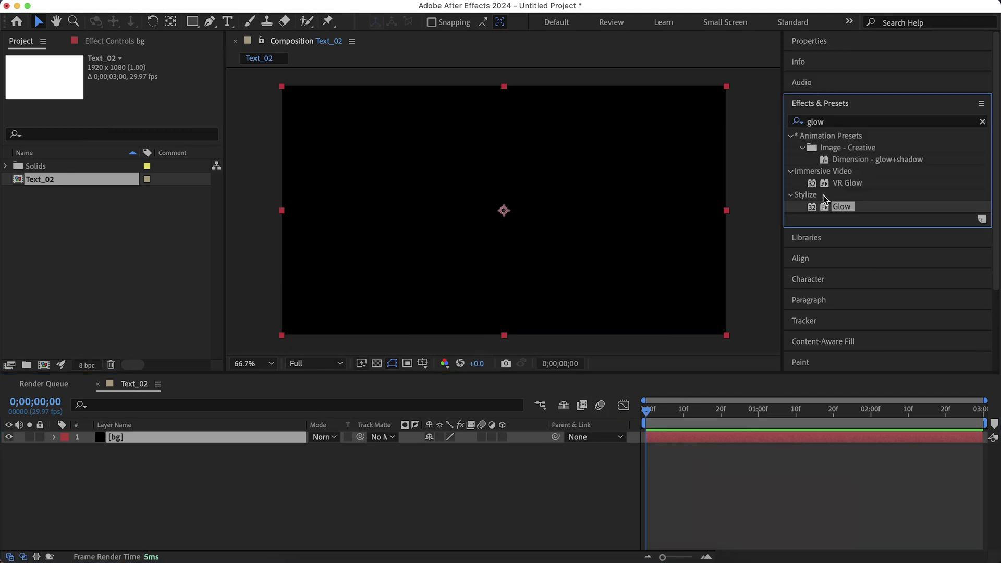
pyautogui.click(819, 121)
pyautogui.write('fill')
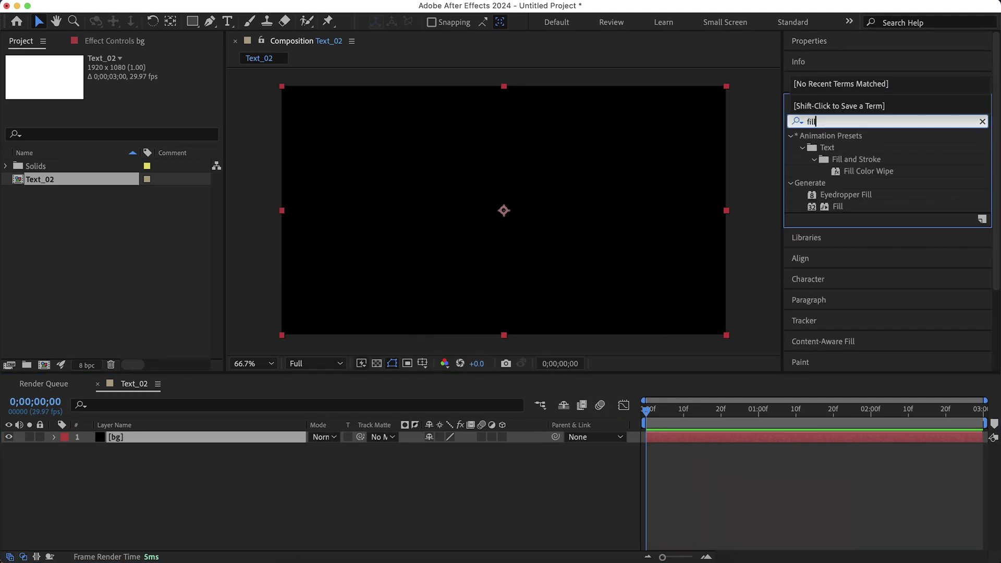
pyautogui.moveTo(836, 206); pyautogui.dragTo(178, 442)
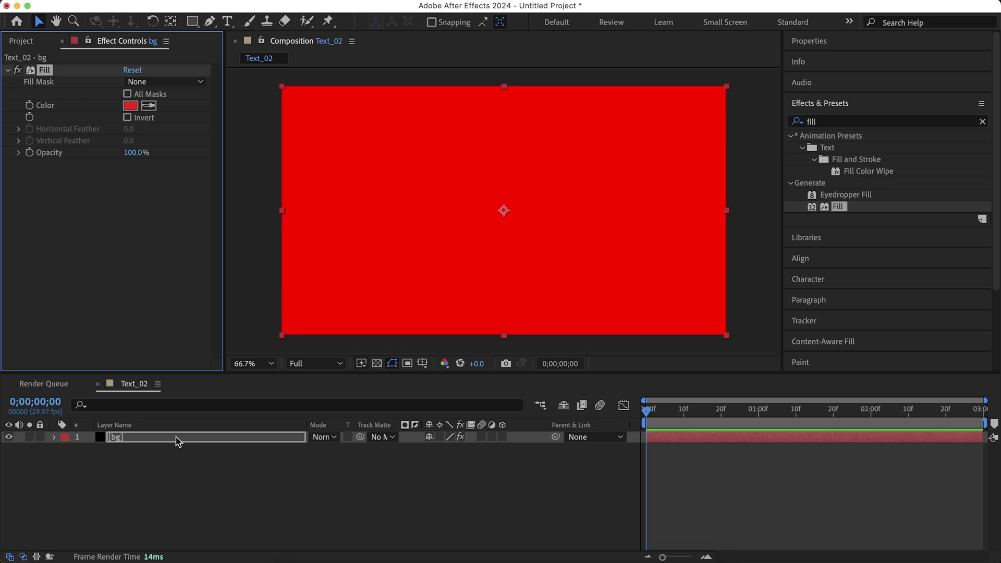
pyautogui.click(834, 121)
pyautogui.write('gradie')
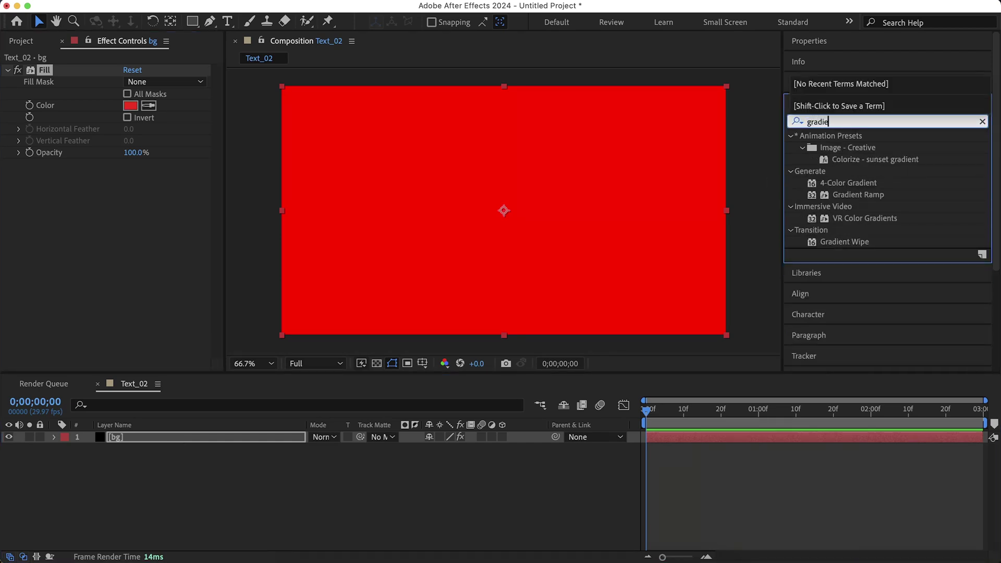
pyautogui.write('nt r')
pyautogui.moveTo(855, 148); pyautogui.dragTo(240, 441)
# - Set the Gradient Ramp start colour to bright red and end colour to dark red (980202)
pyautogui.click(132, 188)
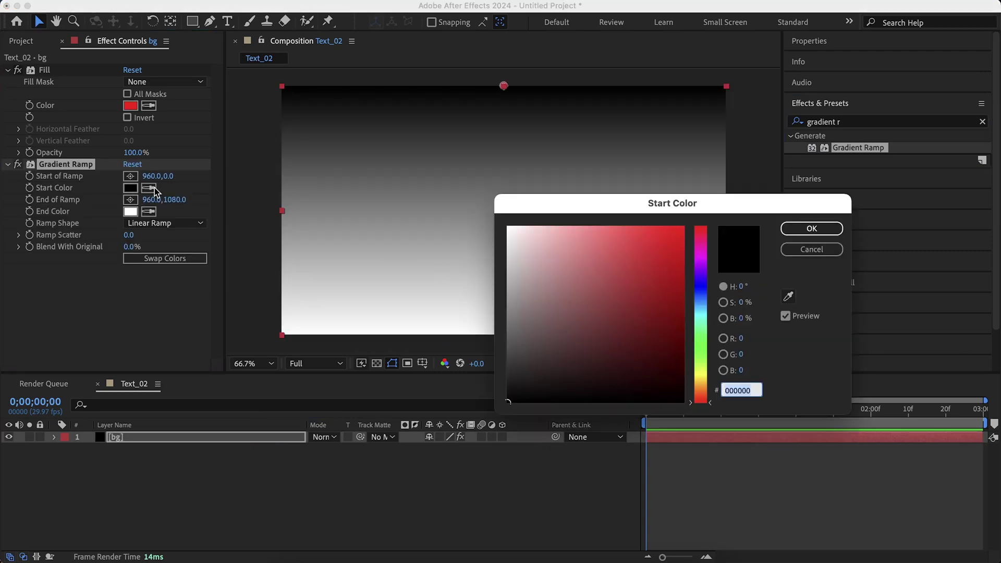
pyautogui.click(670, 245)
pyautogui.click(812, 228)
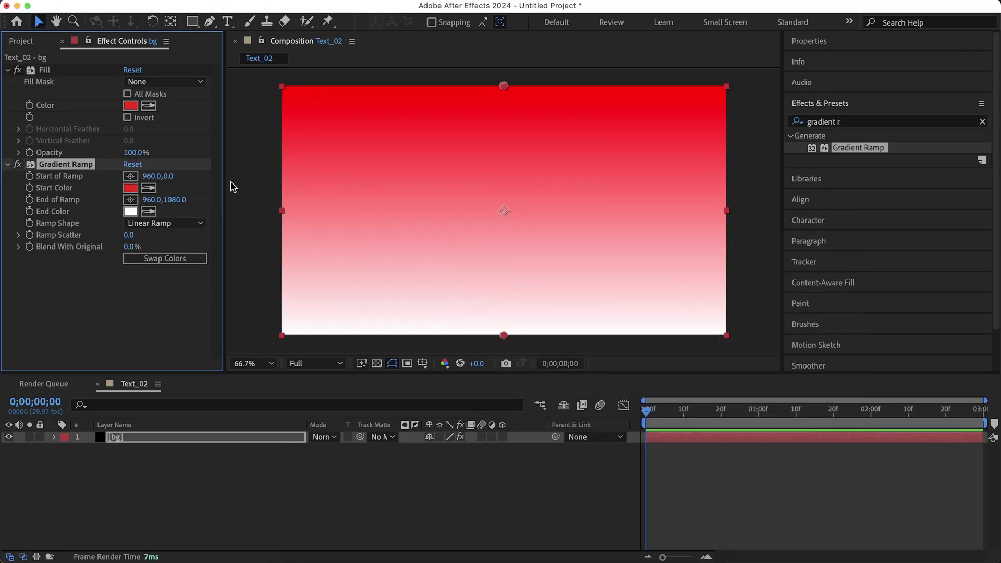
pyautogui.click(131, 212)
pyautogui.click(680, 295)
pyautogui.click(812, 229)
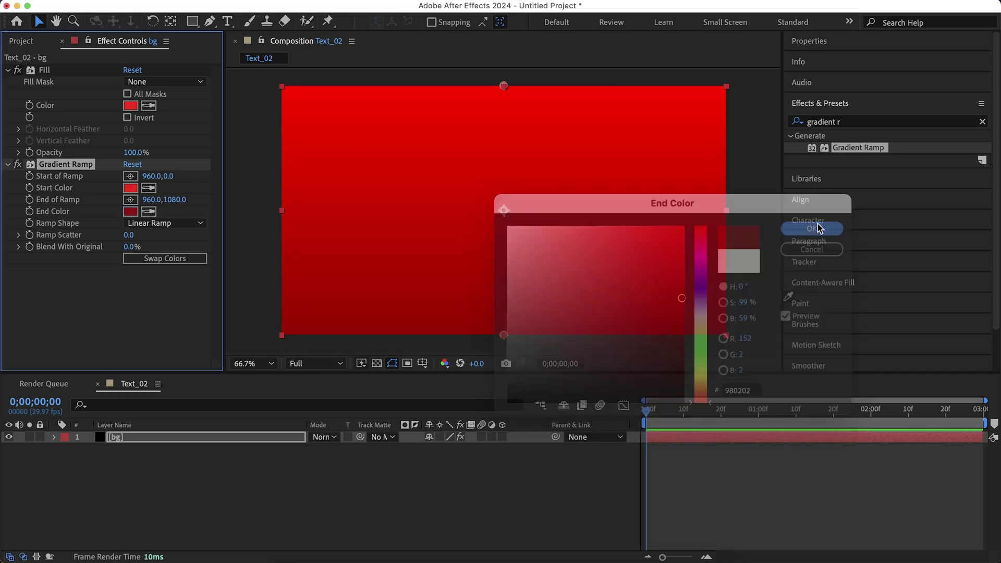
pyautogui.click(576, 471)
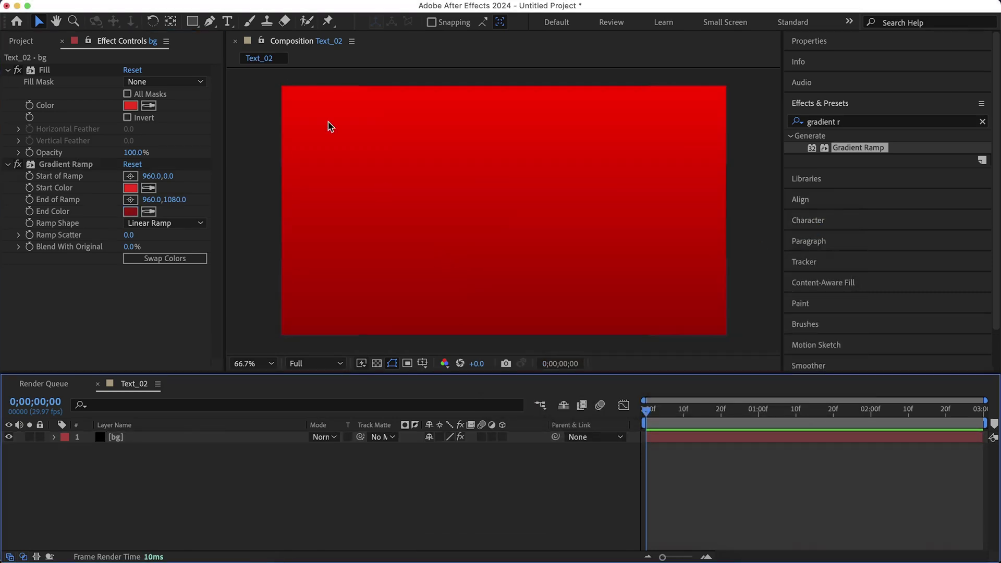
# - Create a POWER UP text layer set in Helvetica Bold
pyautogui.click(227, 21)
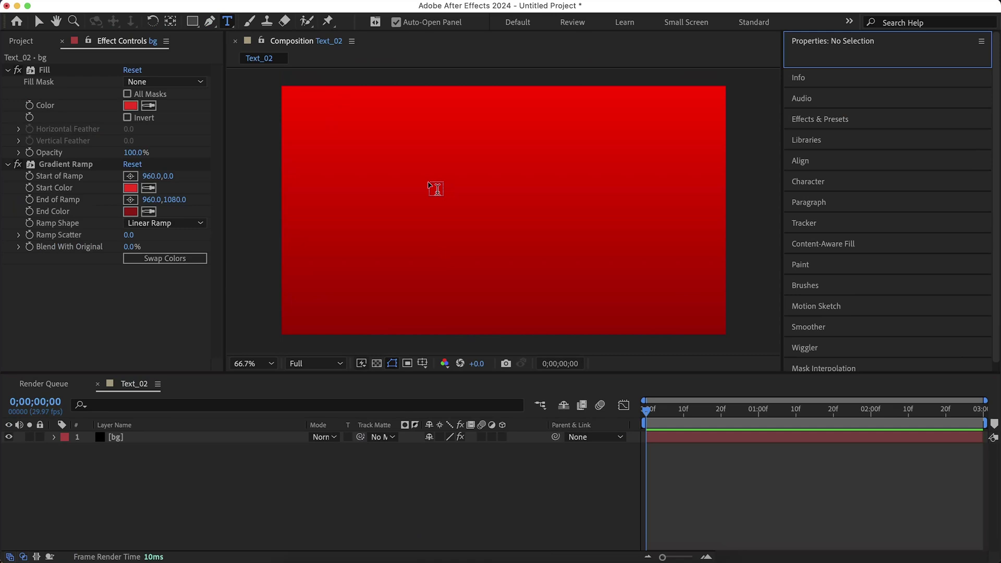
pyautogui.click(428, 180)
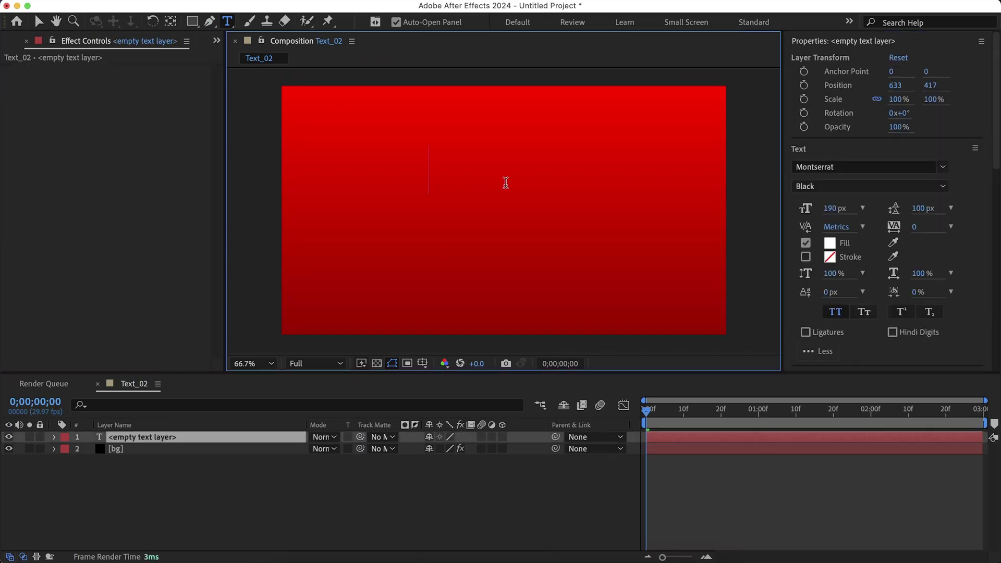
pyautogui.write('POWER')
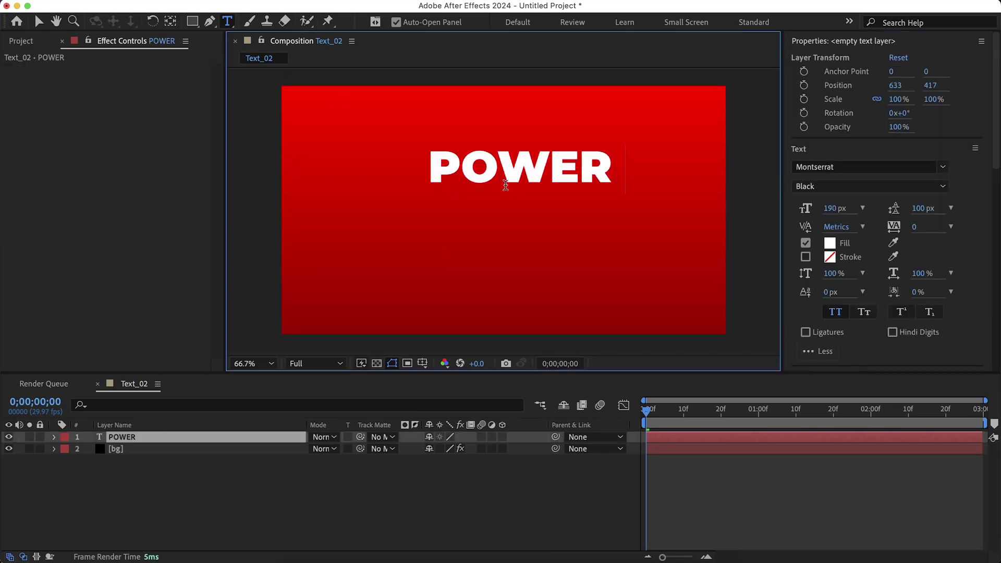
pyautogui.write(' UP')
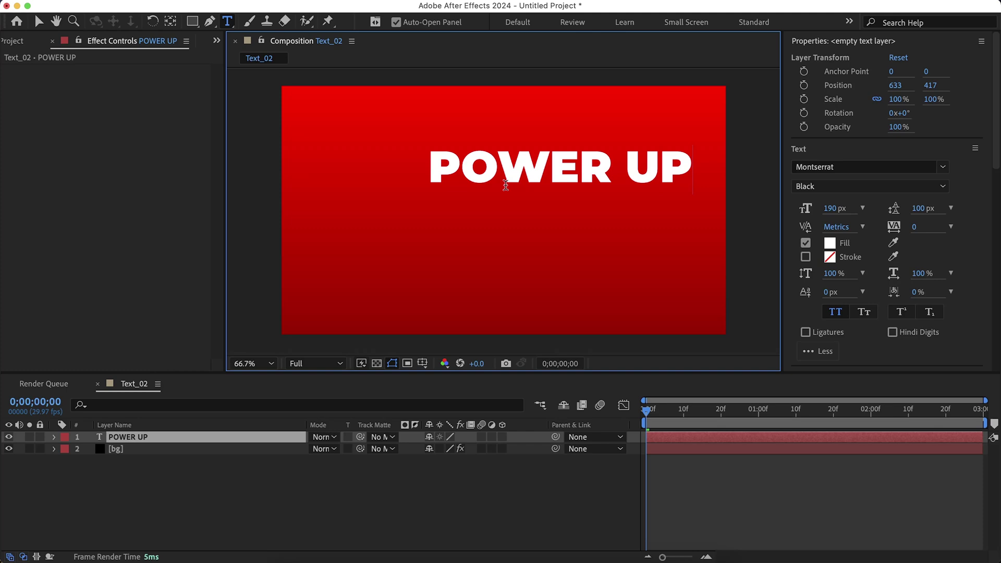
pyautogui.press('super+a')
pyautogui.click(943, 168)
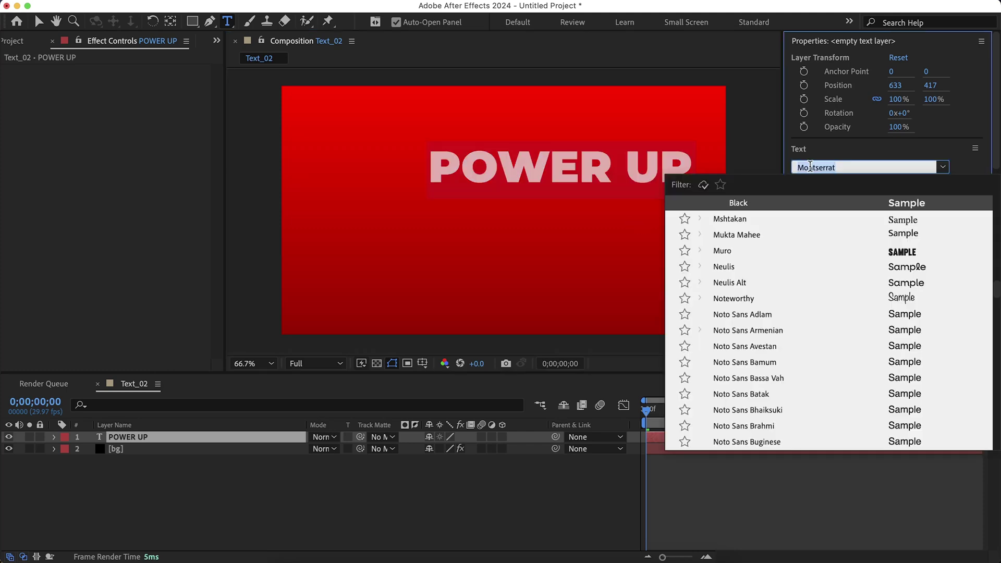
pyautogui.write('helve')
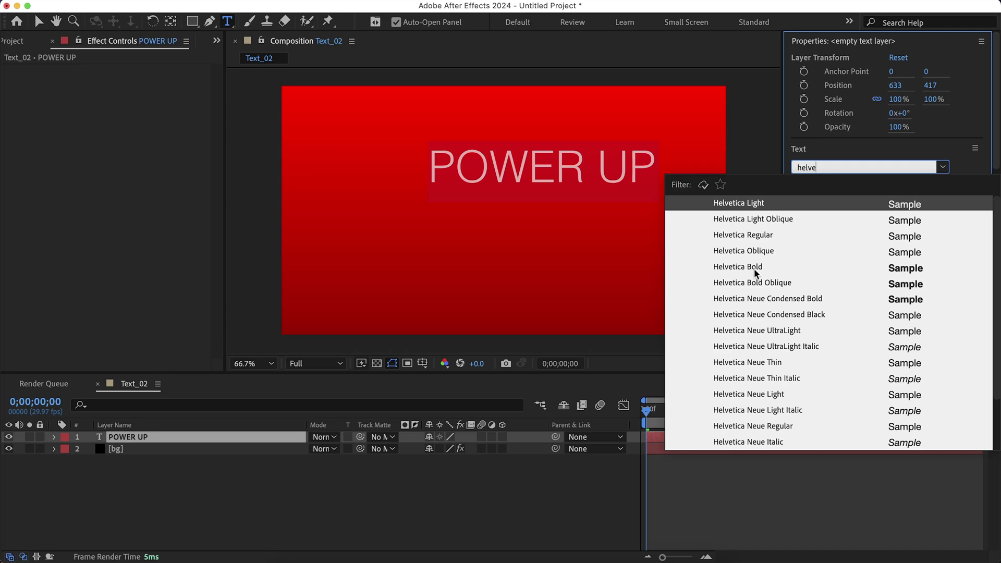
pyautogui.click(754, 268)
# - Set the text size to 208 px with a 14 px white stroke
pyautogui.click(829, 208)
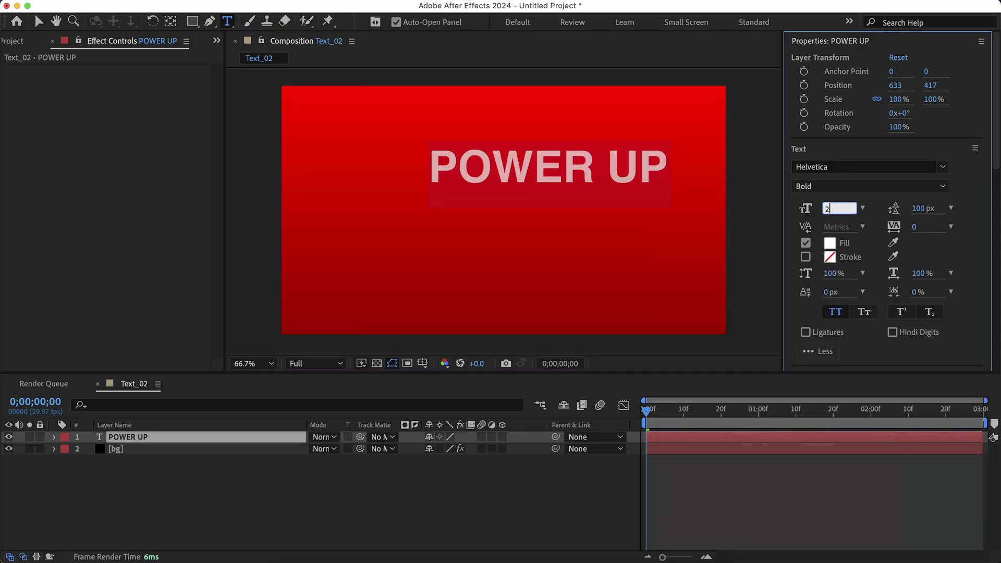
pyautogui.write('208')
pyautogui.press('Return')
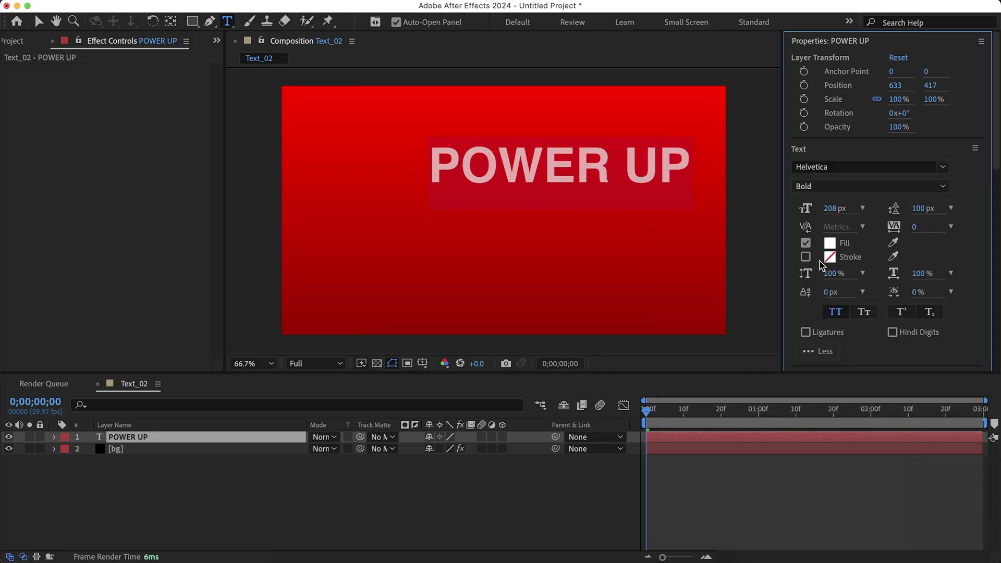
pyautogui.click(806, 257)
pyautogui.click(828, 275)
pyautogui.write('1')
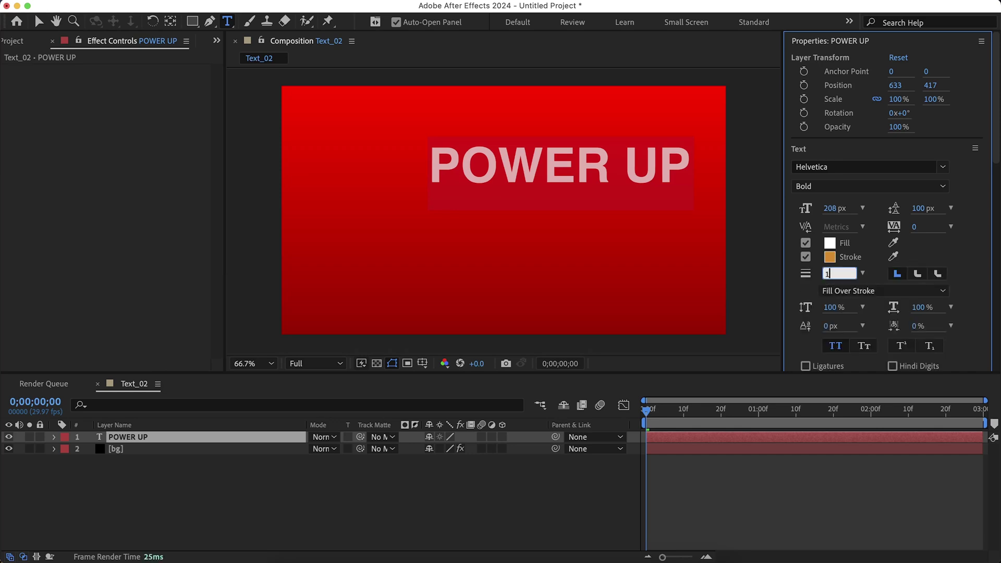
pyautogui.write('4')
pyautogui.press('Return')
pyautogui.click(829, 257)
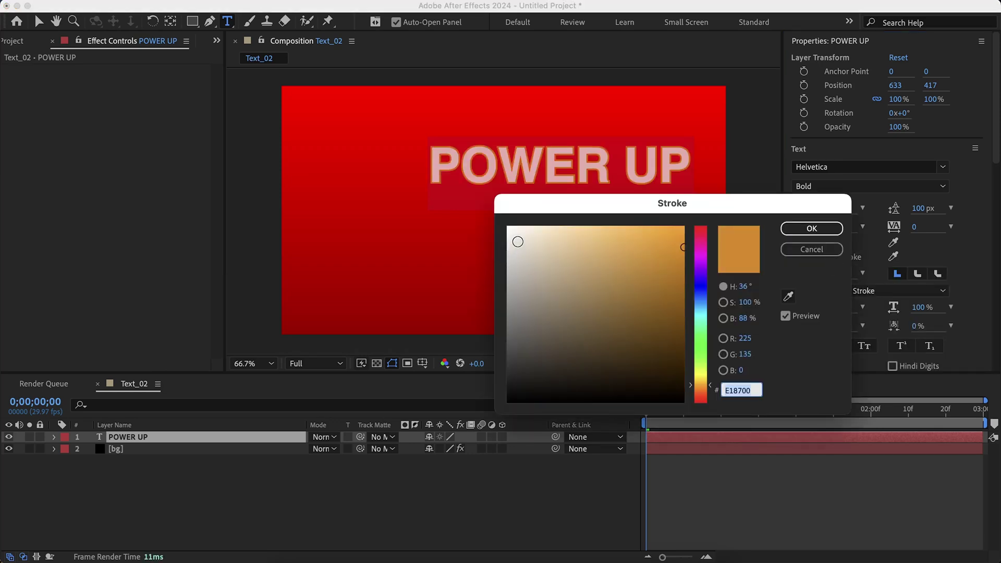
pyautogui.click(518, 241)
pyautogui.click(793, 229)
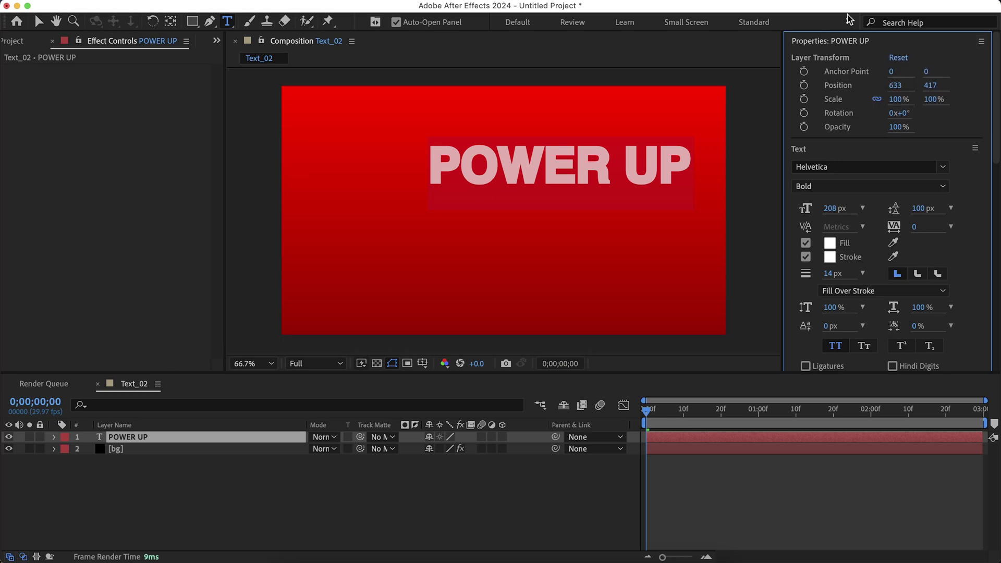
# - Centre the POWER UP layer horizontally and vertically in the composition
pyautogui.click(834, 41)
pyautogui.click(800, 146)
pyautogui.click(821, 179)
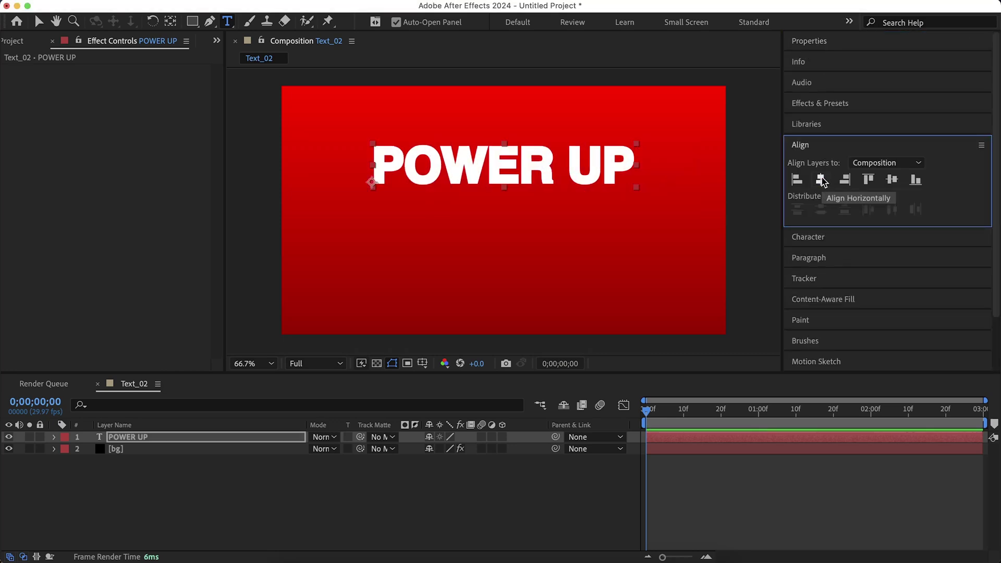
pyautogui.click(896, 184)
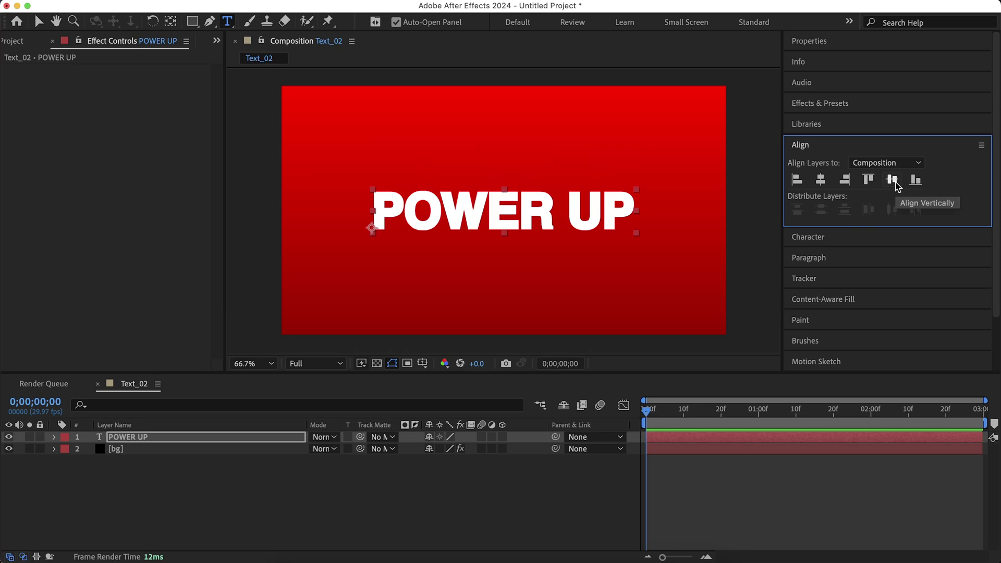
# - Draw a two-point mask path on POWER UP from lower left to beyond the upper right
pyautogui.click(146, 440)
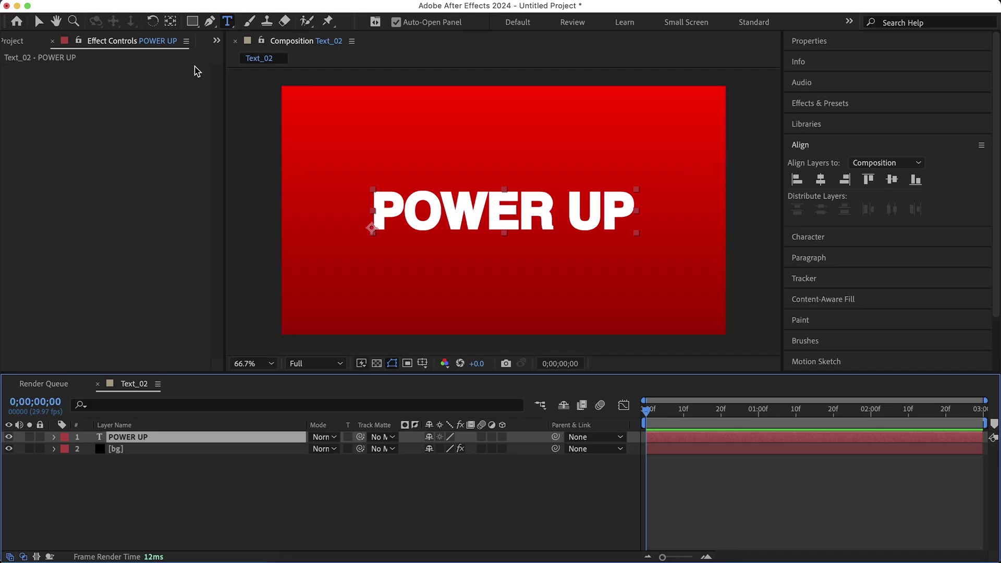
pyautogui.click(209, 21)
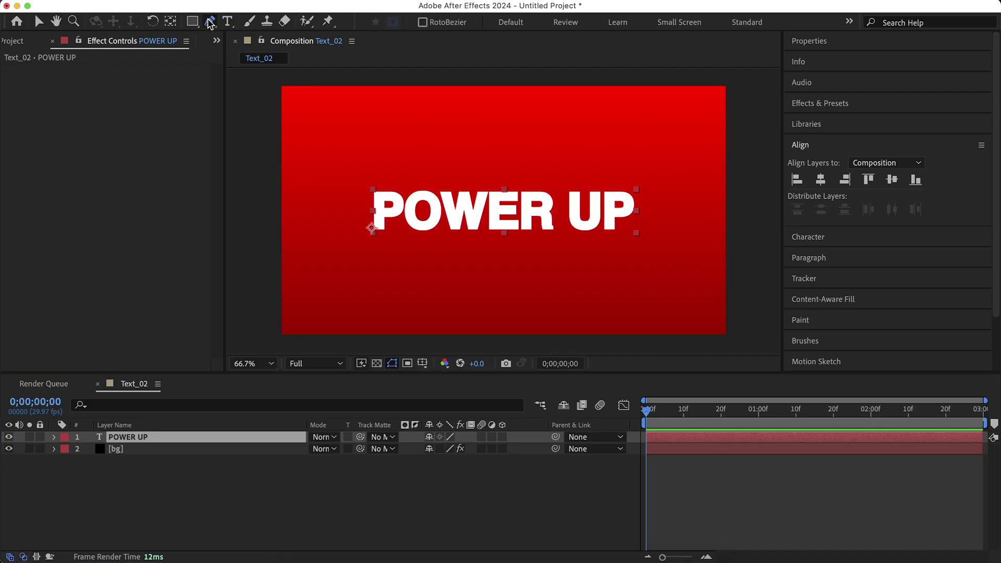
pyautogui.click(268, 308)
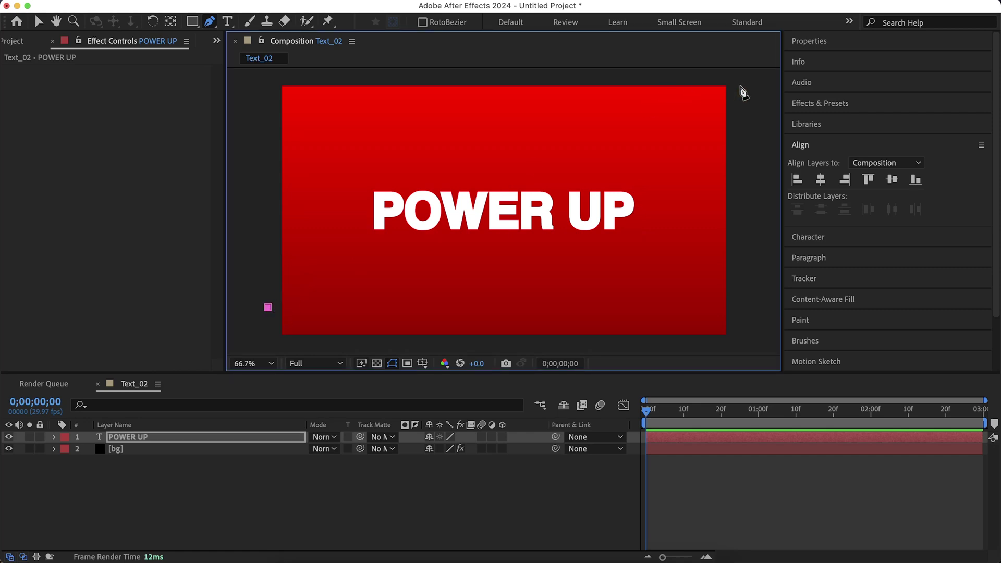
pyautogui.click(745, 101)
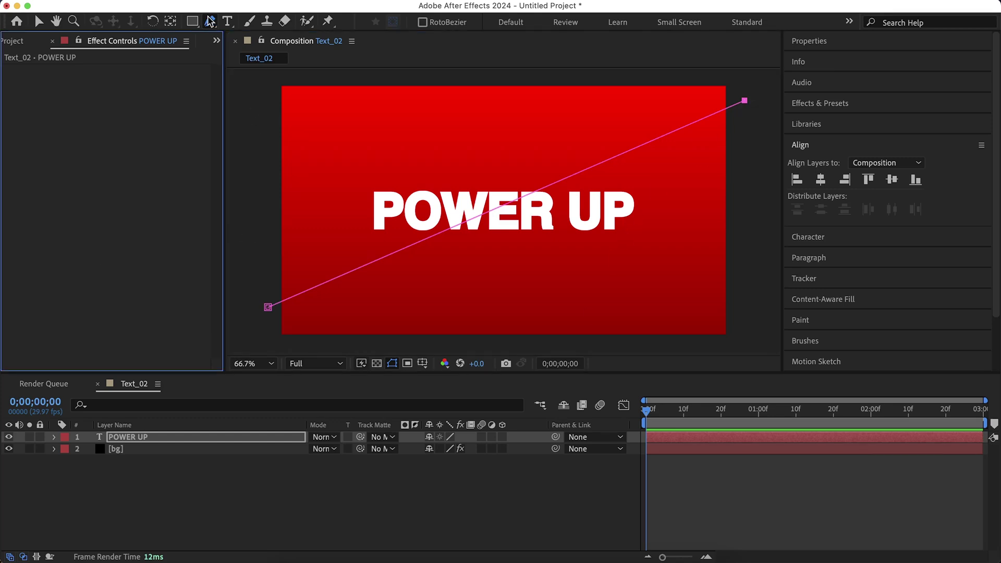
# - Convert both mask points to smooth and drag their tangents to bend the path into an S-curve
pyautogui.moveTo(210, 24); pyautogui.dragTo(253, 64)
pyautogui.click(268, 308)
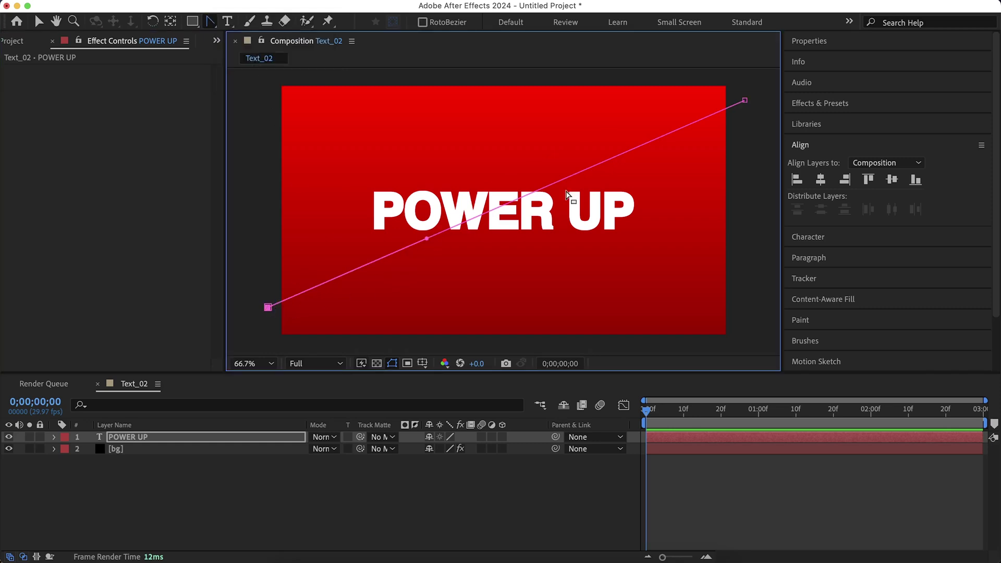
pyautogui.click(745, 100)
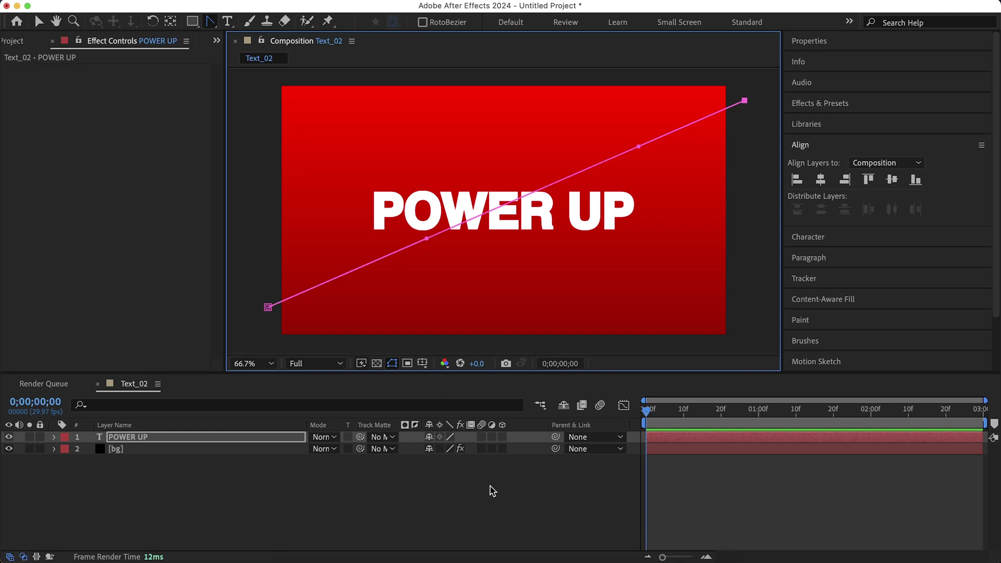
pyautogui.press('v')
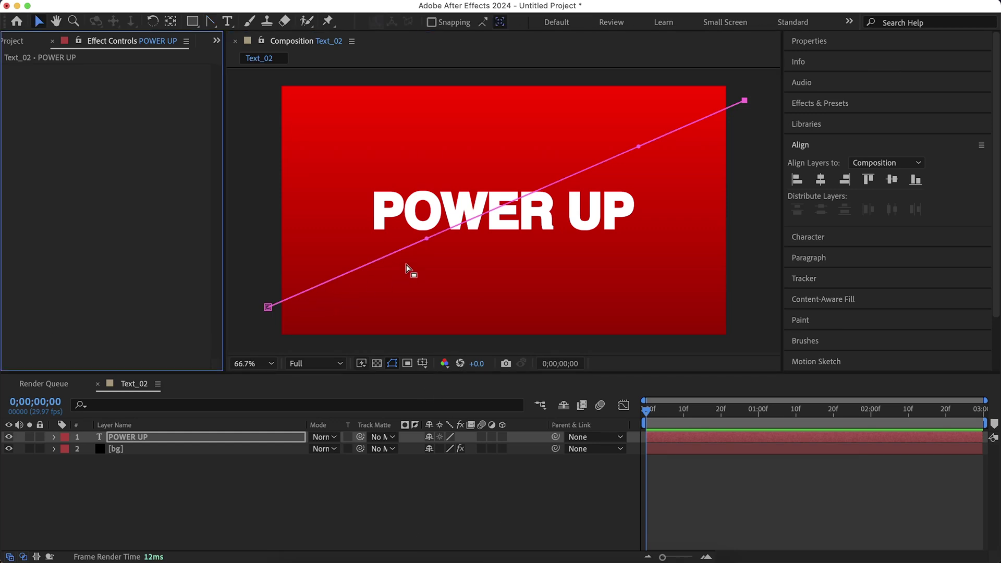
pyautogui.moveTo(427, 240); pyautogui.dragTo(393, 360)
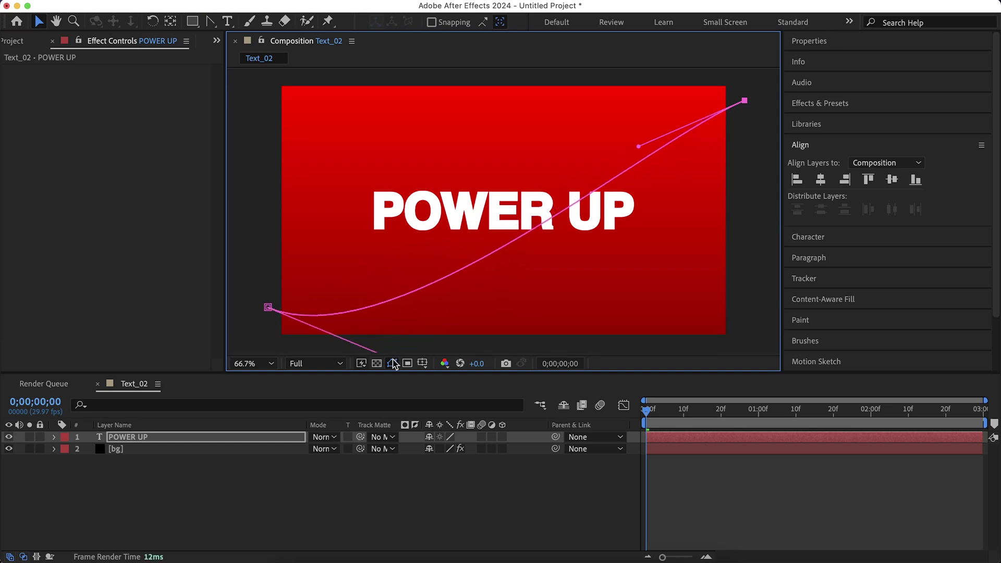
pyautogui.moveTo(639, 147); pyautogui.dragTo(628, 68)
pyautogui.press(',')
pyautogui.press(',')
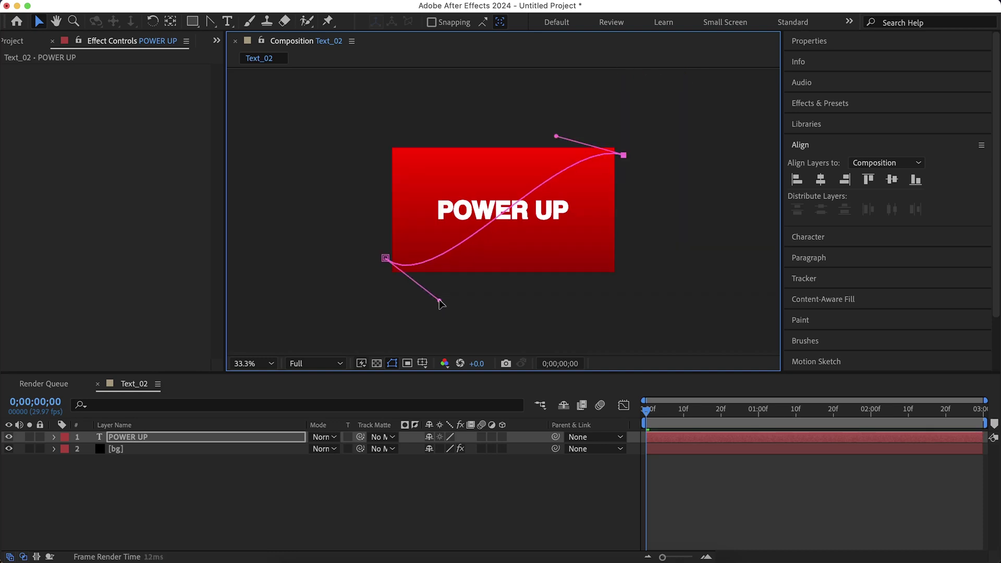
pyautogui.moveTo(558, 139); pyautogui.dragTo(563, 133)
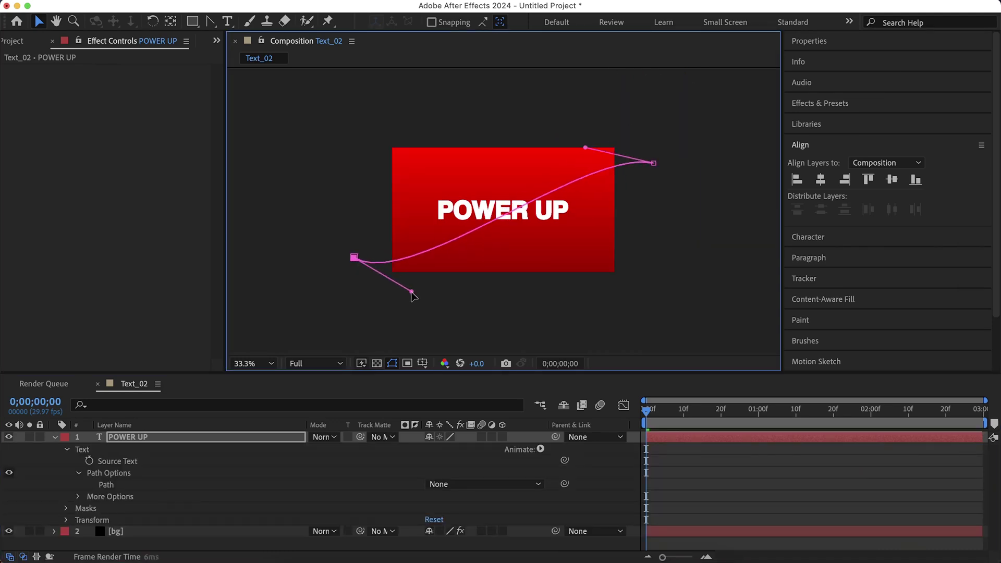
pyautogui.moveTo(654, 168); pyautogui.dragTo(657, 178)
pyautogui.click(54, 437)
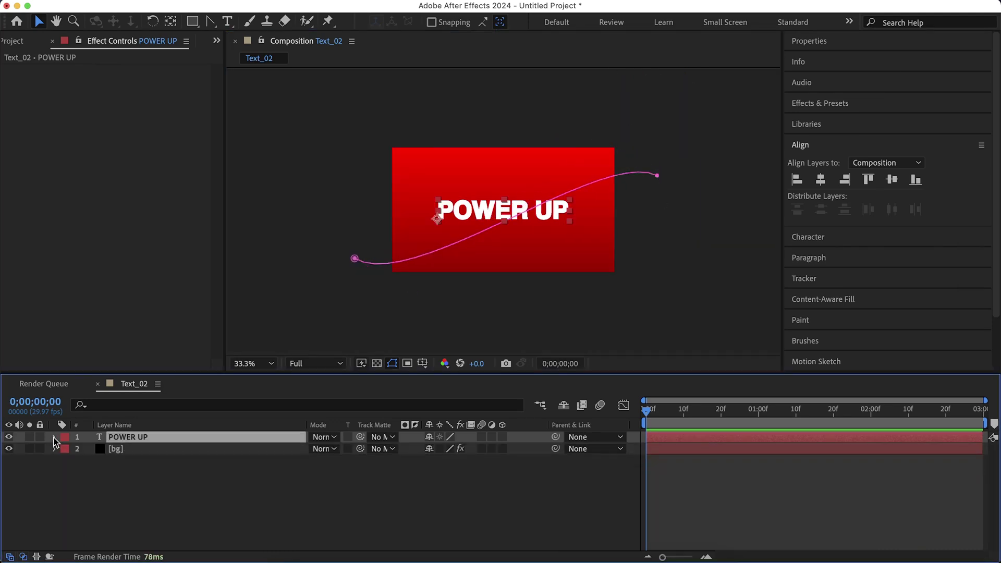
# - Set the POWER UP text's Path Options path to Mask 1 and turn Reverse Path on
pyautogui.click(55, 437)
pyautogui.click(66, 449)
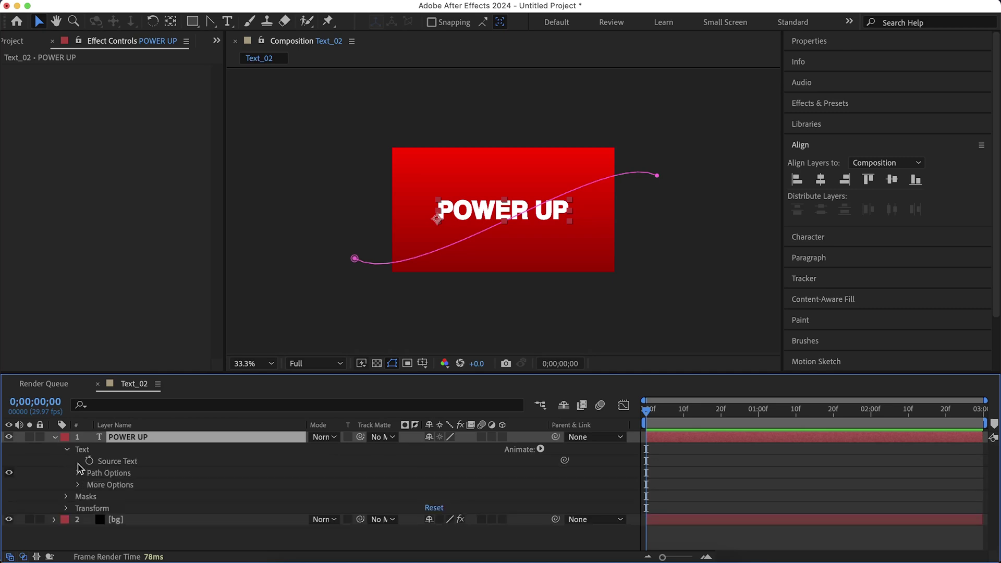
pyautogui.click(79, 472)
pyautogui.click(446, 484)
pyautogui.click(449, 521)
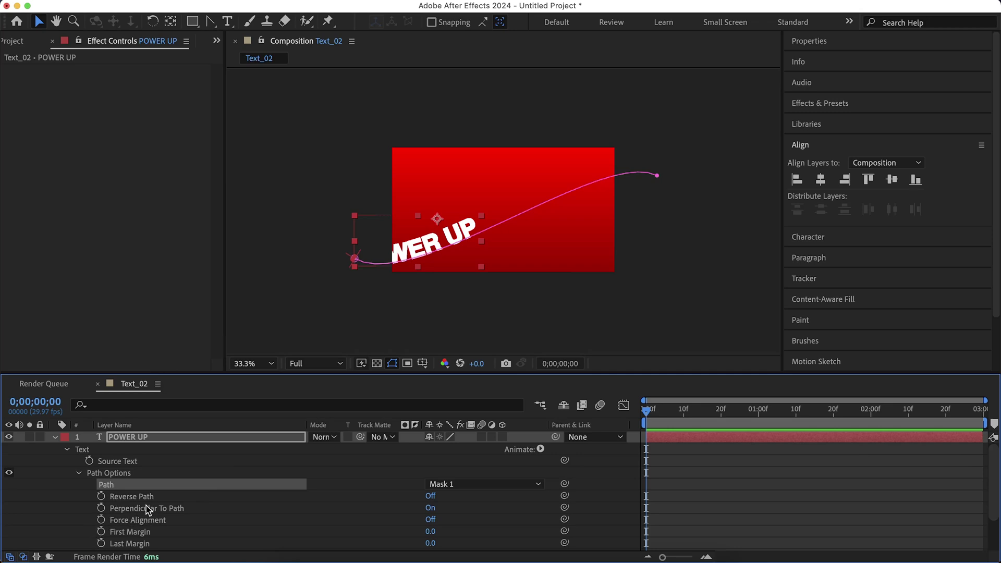
pyautogui.click(430, 497)
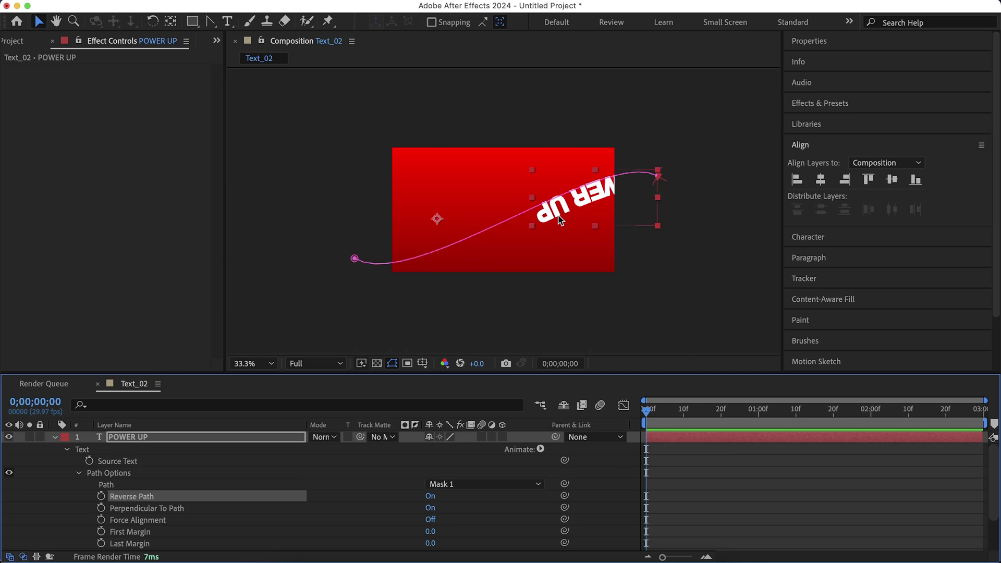
# - Turn Reverse Path off, set First Margin to 0 and keyframe it at frame 0
pyautogui.click(430, 497)
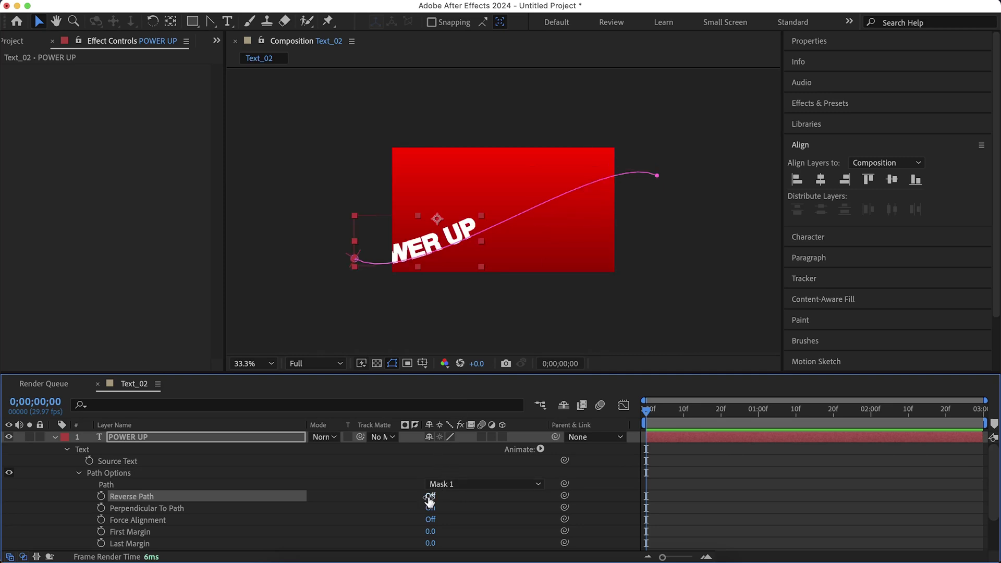
pyautogui.moveTo(432, 537); pyautogui.dragTo(412, 531)
pyautogui.click(433, 531)
pyautogui.write('0')
pyautogui.press('Return')
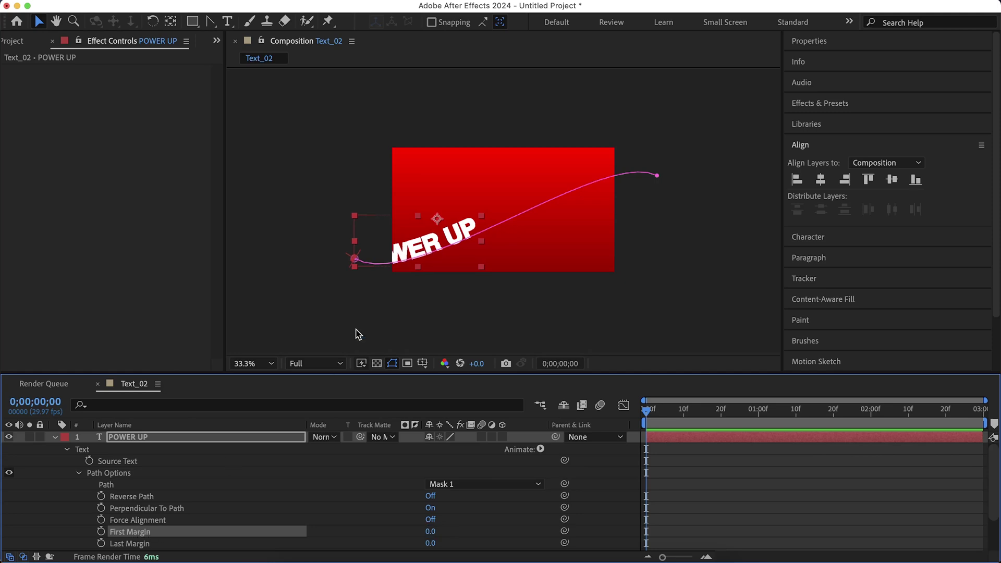
pyautogui.hotkey('ctrl', 'shift', 'a')
pyautogui.moveTo(347, 282)
pyautogui.mouseDown()
pyautogui.moveTo(437, 280)
pyautogui.moveTo(418, 268)
pyautogui.moveTo(414, 293)
pyautogui.mouseUp()
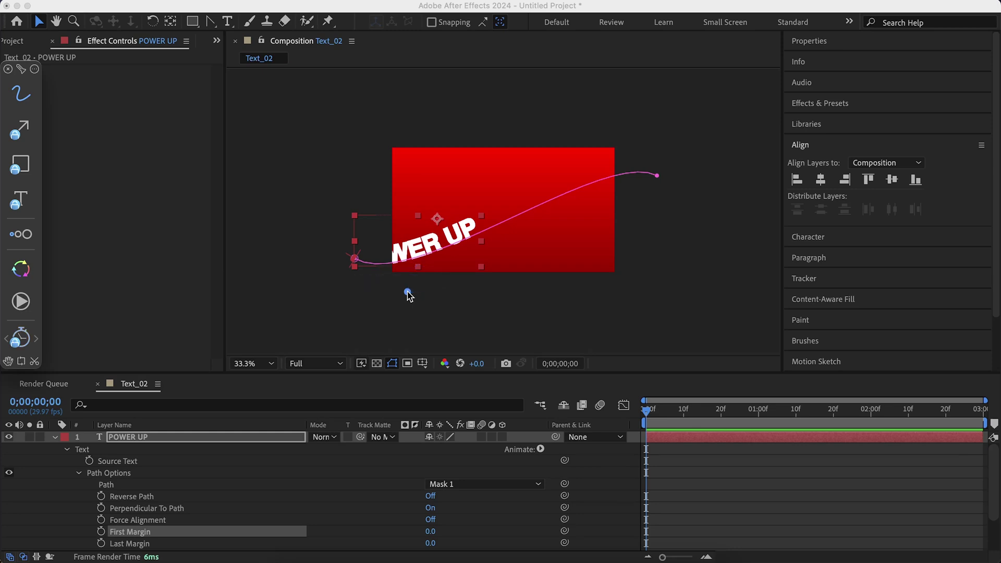
pyautogui.hotkey('ctrl', 'shift', 'a')
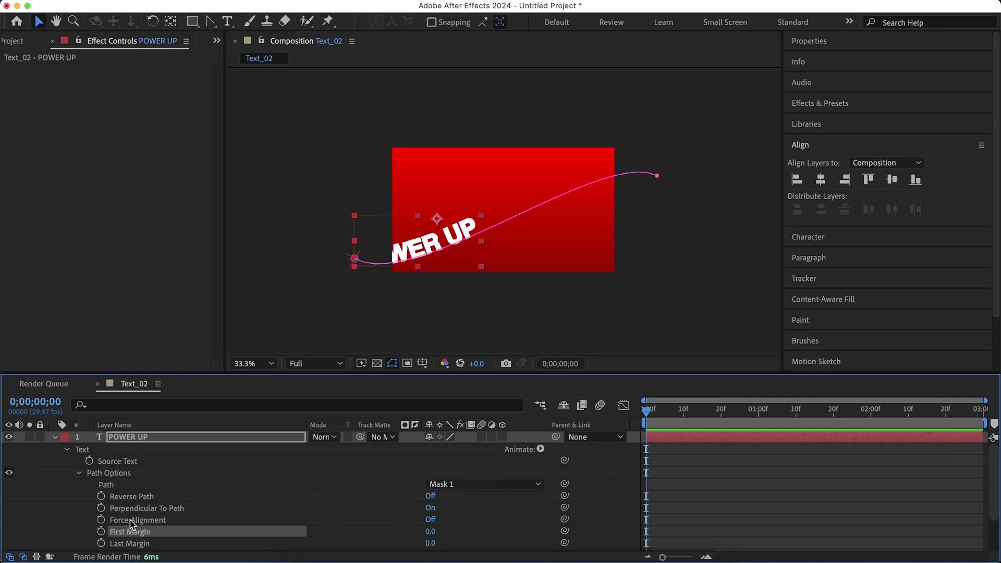
pyautogui.click(101, 532)
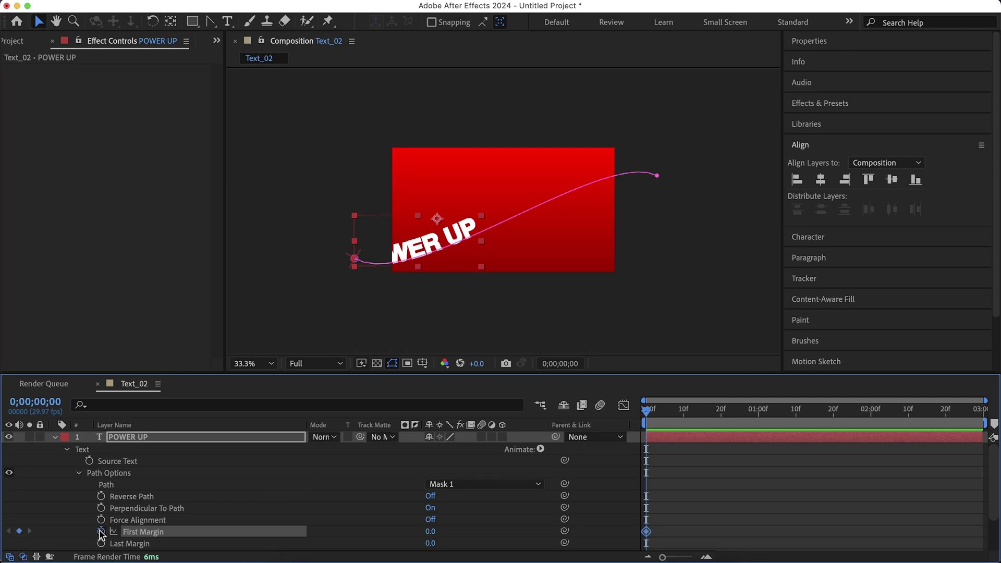
# - Keyframe First Margin from -2500 at frame 0 to 835 at 1;15, then select both keyframes
pyautogui.click(431, 532)
pyautogui.press('Return')
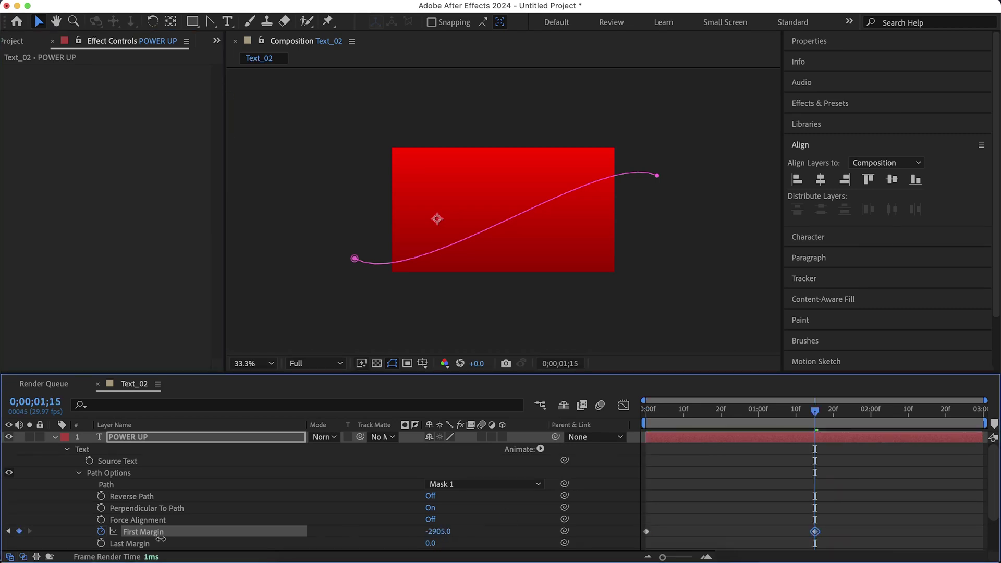
pyautogui.moveTo(438, 531); pyautogui.dragTo(501, 532)
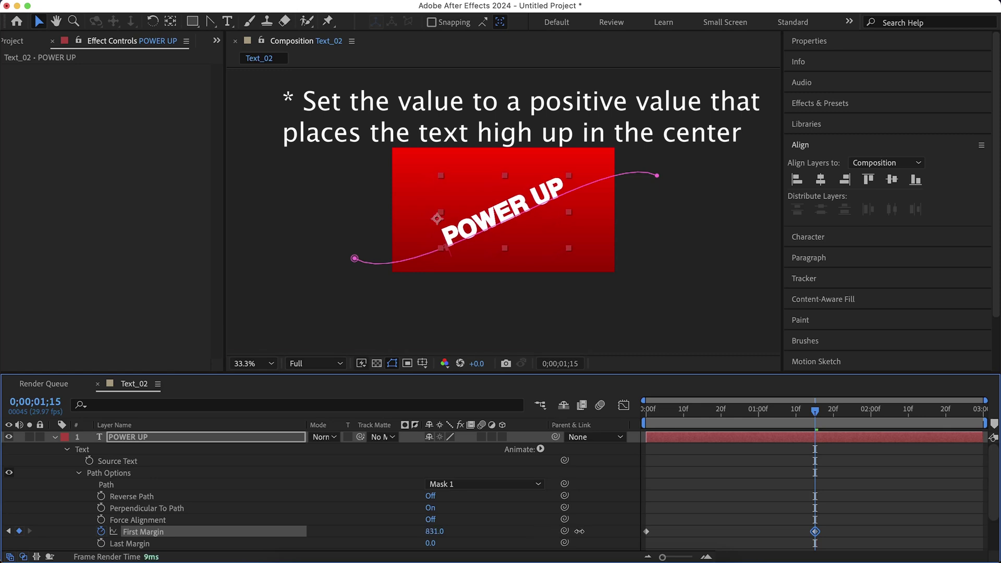
pyautogui.moveTo(831, 541); pyautogui.dragTo(642, 531)
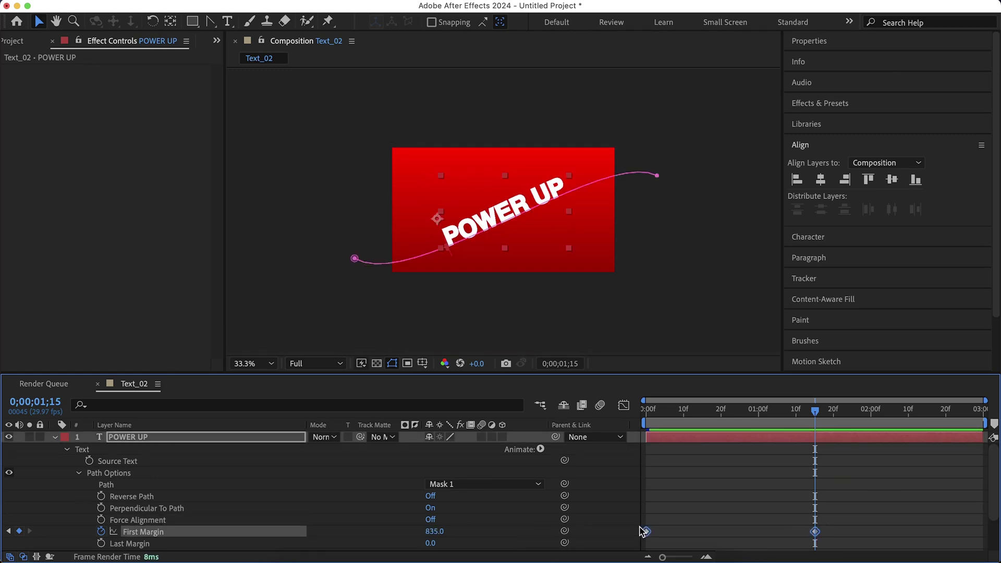
pyautogui.press('F9')
pyautogui.click(623, 405)
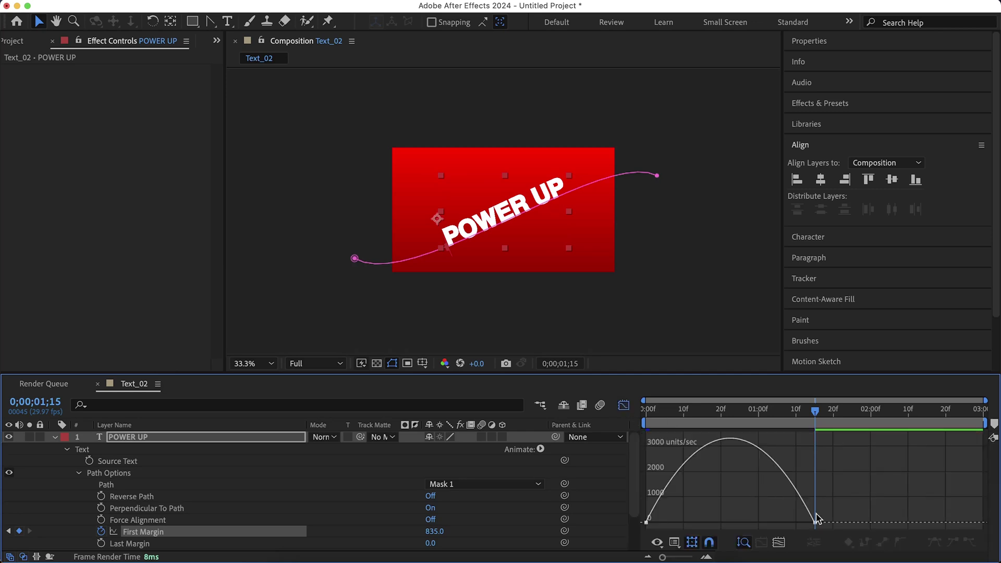
pyautogui.moveTo(786, 522); pyautogui.dragTo(736, 526)
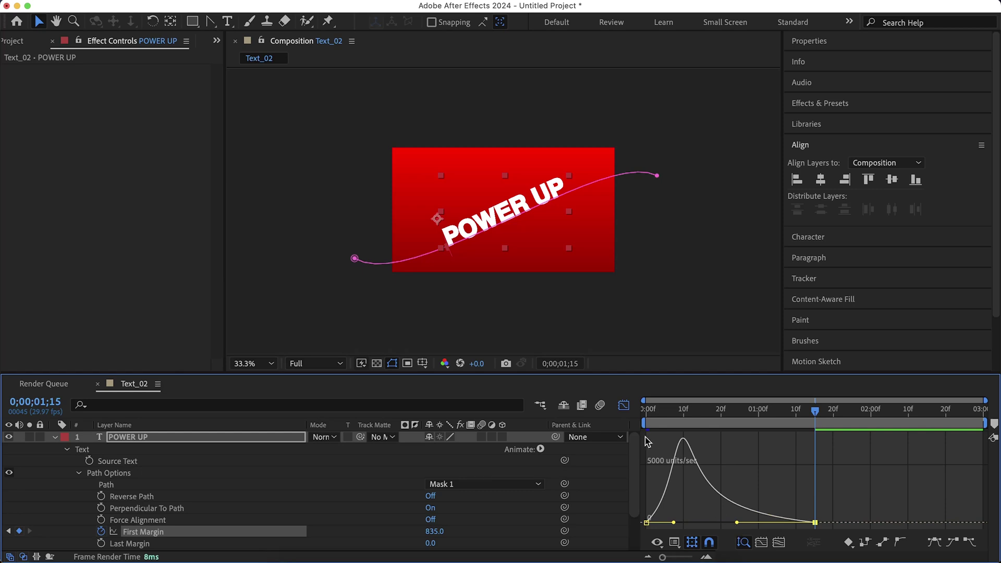
pyautogui.click(623, 405)
pyautogui.click(647, 413)
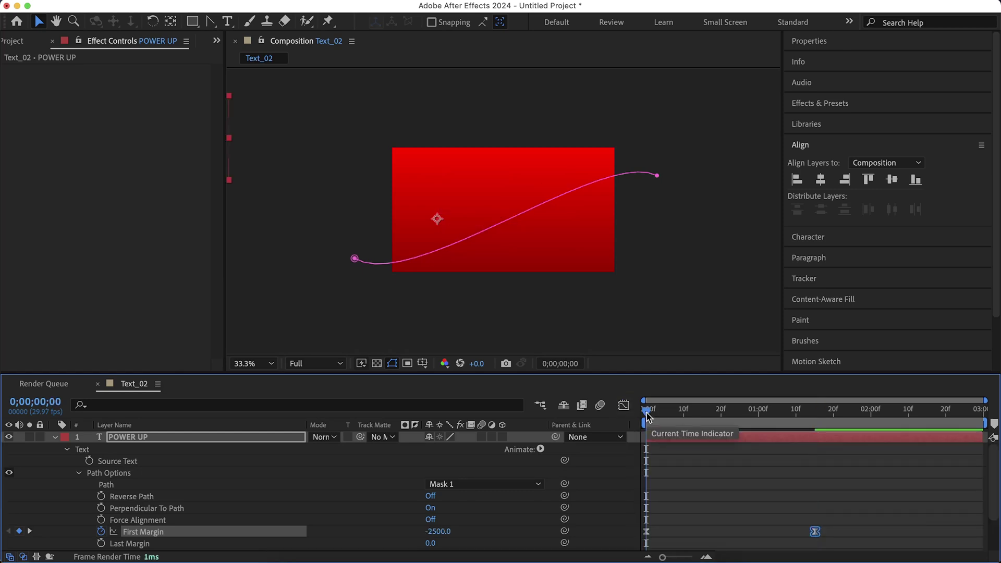
pyautogui.press('space')
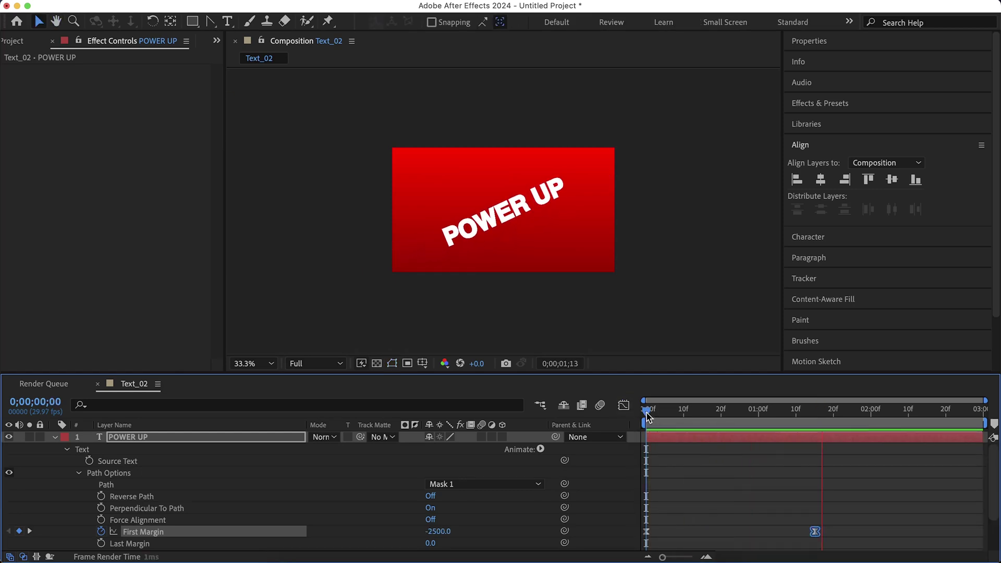
pyautogui.press('space')
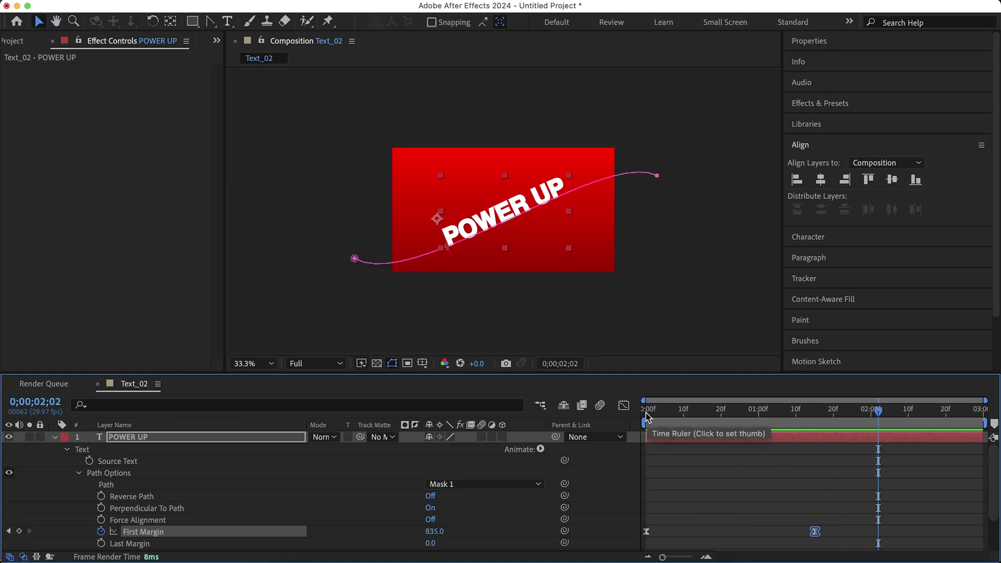
pyautogui.click(646, 415)
pyautogui.press('space')
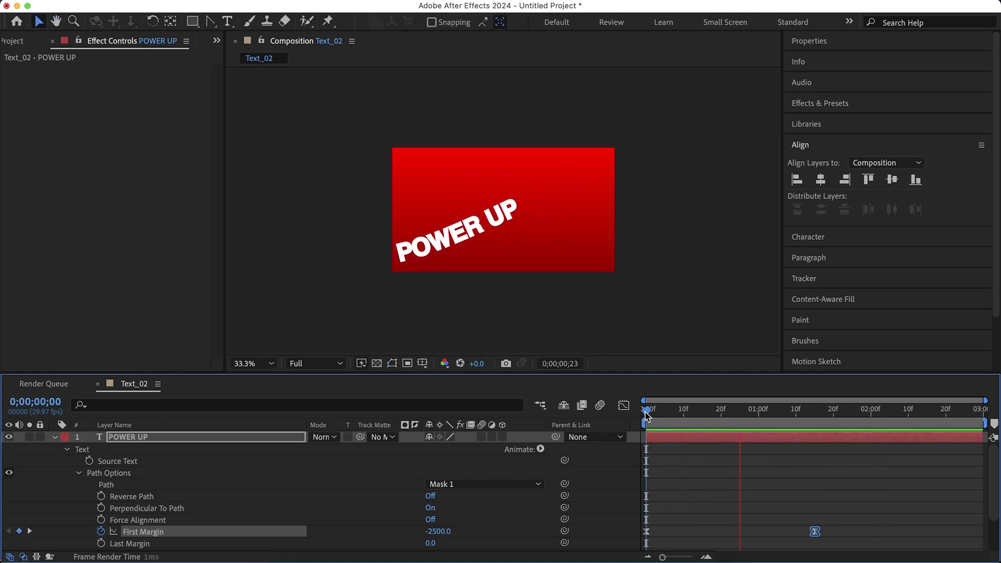
pyautogui.press('space')
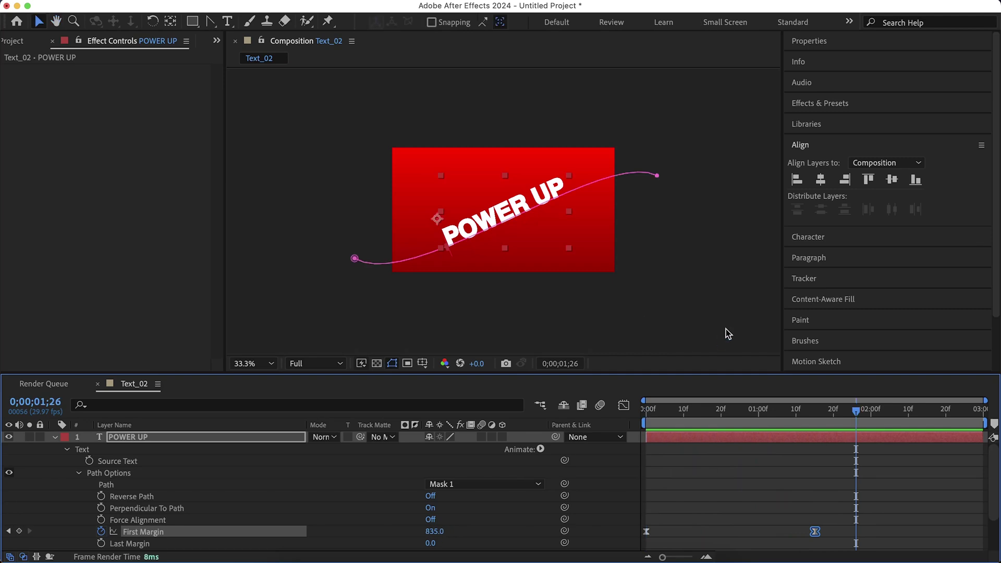
pyautogui.press('super+shift+a')
pyautogui.moveTo(581, 183)
pyautogui.mouseDown()
pyautogui.moveTo(656, 162)
pyautogui.moveTo(652, 154)
pyautogui.moveTo(673, 165)
pyautogui.mouseUp()
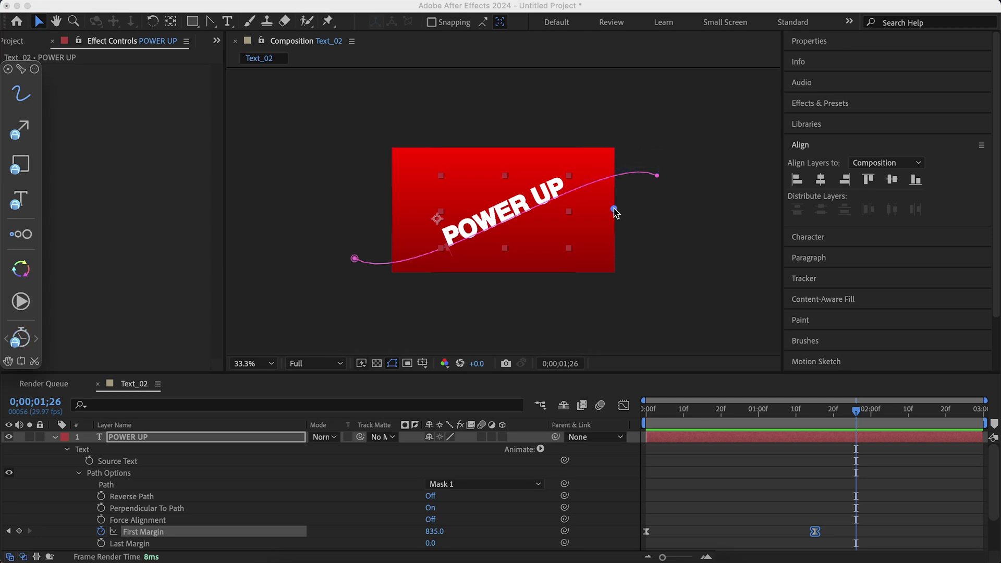
pyautogui.press('Escape')
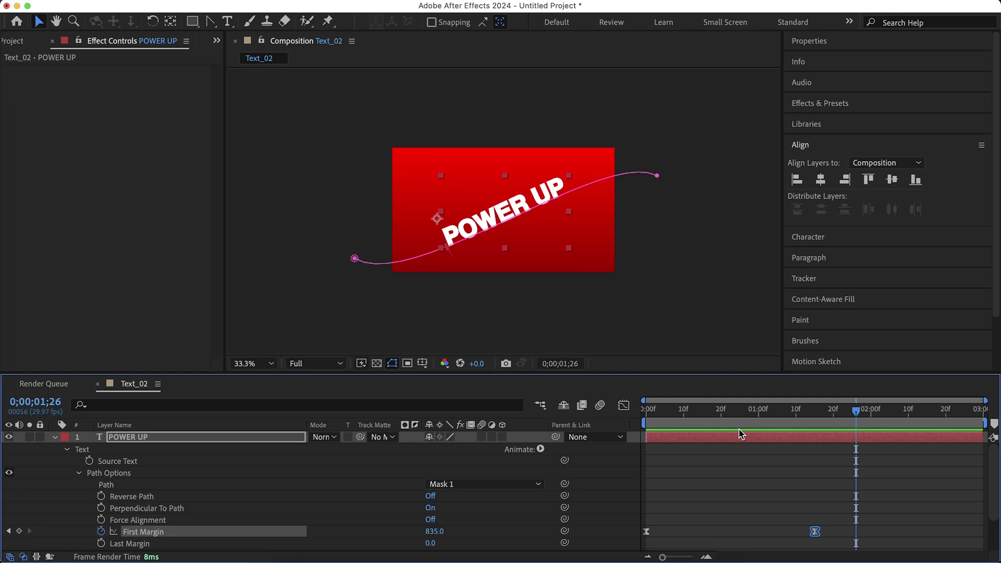
# - Add a loopOut expression to First Margin from the expression pick menu
pyautogui.keyDown('alt'); pyautogui.click(101, 532); pyautogui.keyUp('alt')
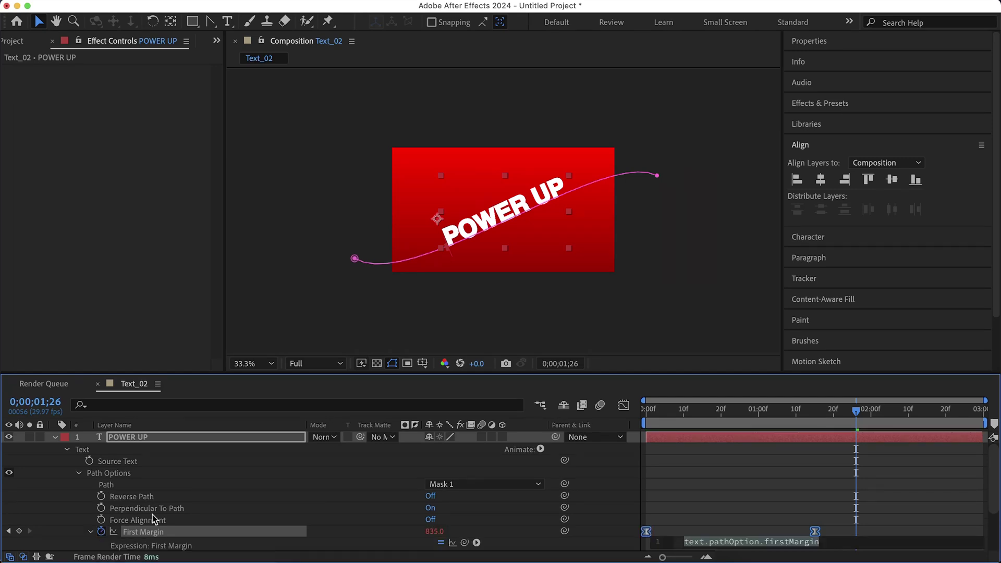
pyautogui.scroll(-2, 549, 521)
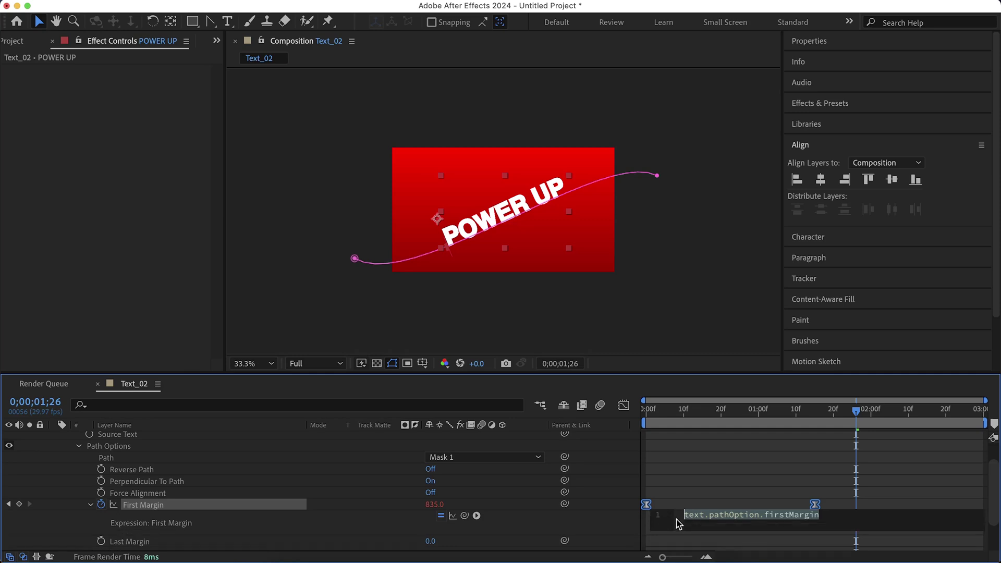
pyautogui.click(477, 516)
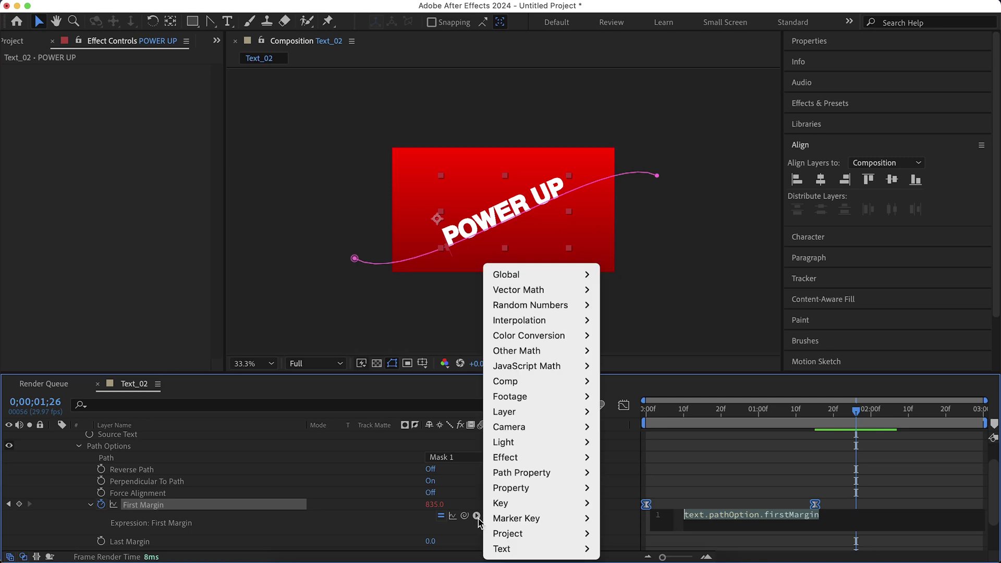
pyautogui.moveTo(560, 492)
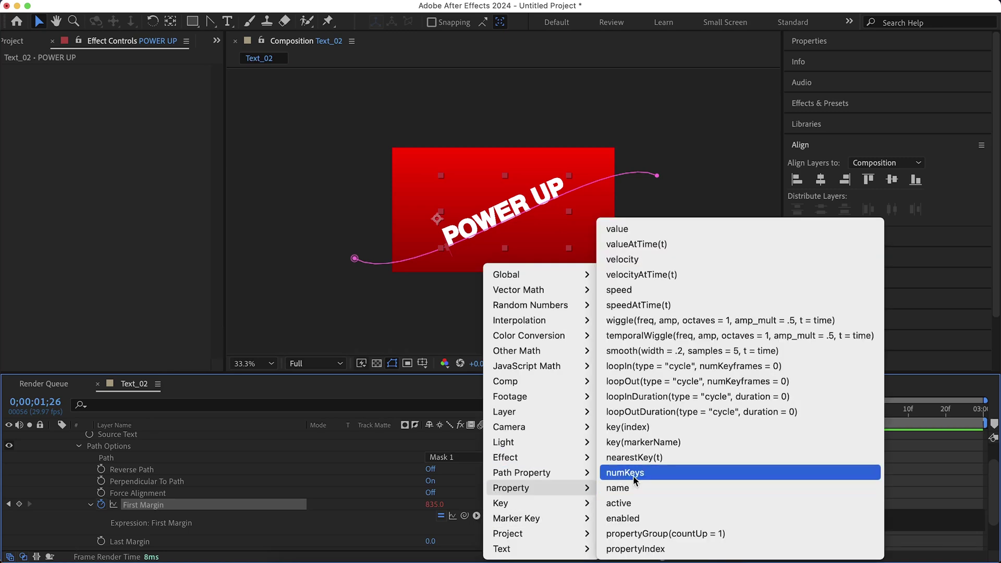
pyautogui.click(697, 381)
# - Change the expression to loopOut(type = "offset") and play the animation from 0:00
pyautogui.doubleClick(807, 515)
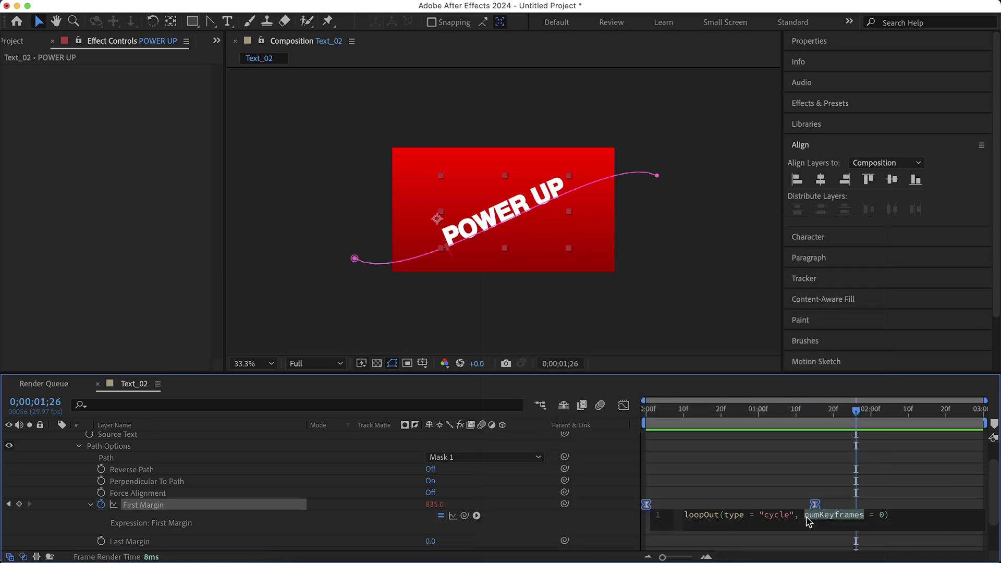
pyautogui.press('BackSpace')
pyautogui.press('Left')
pyautogui.press('BackSpace')
pyautogui.press('BackSpace')
pyautogui.press('BackSpace')
pyautogui.press('BackSpace')
pyautogui.press('BackSpace')
pyautogui.write('offset')
pyautogui.click(782, 505)
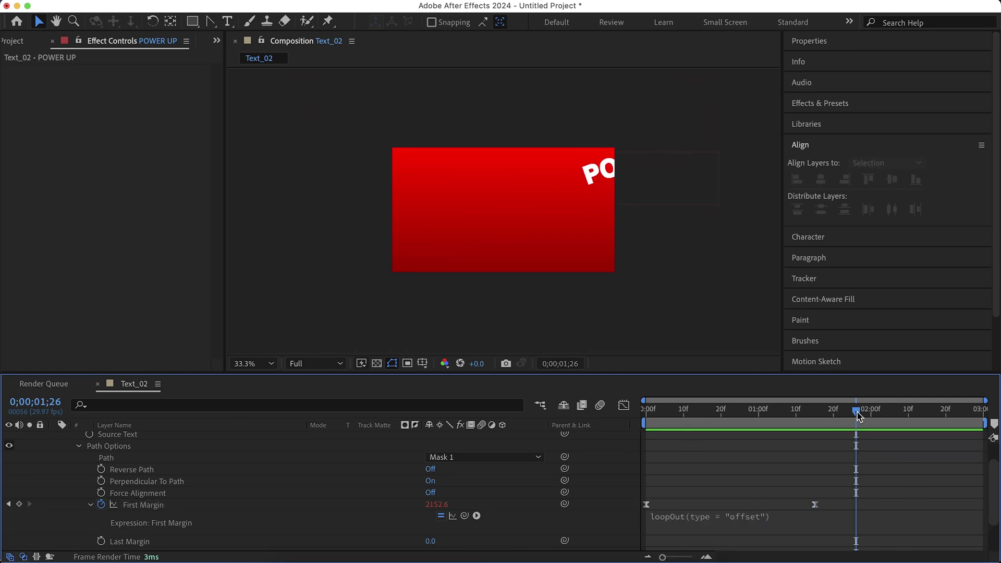
pyautogui.moveTo(857, 414); pyautogui.dragTo(625, 409)
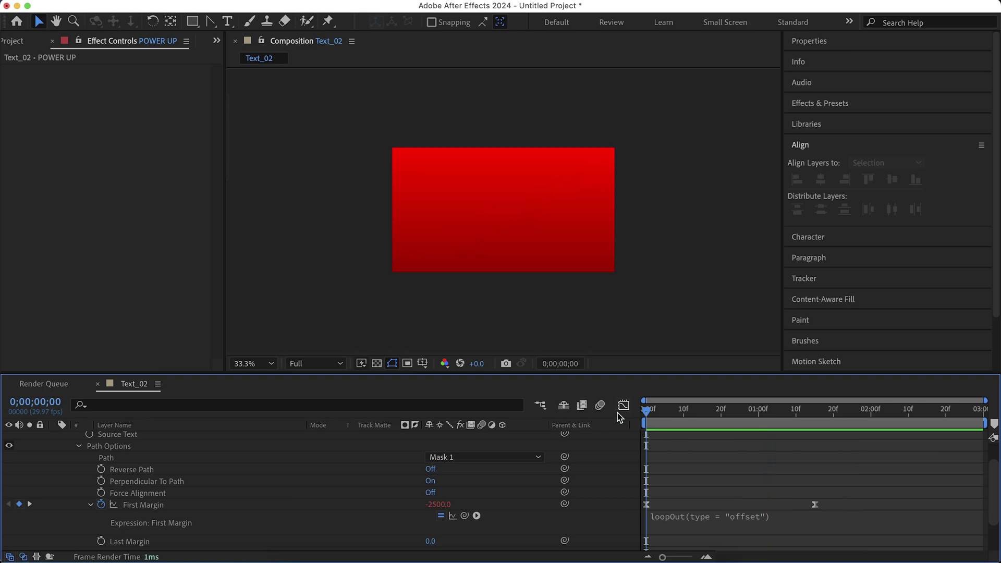
pyautogui.press('space')
pyautogui.press('space')
# - Duplicate the POWER UP layer and name the copy LEVEL UP
pyautogui.scroll(1, 77, 480)
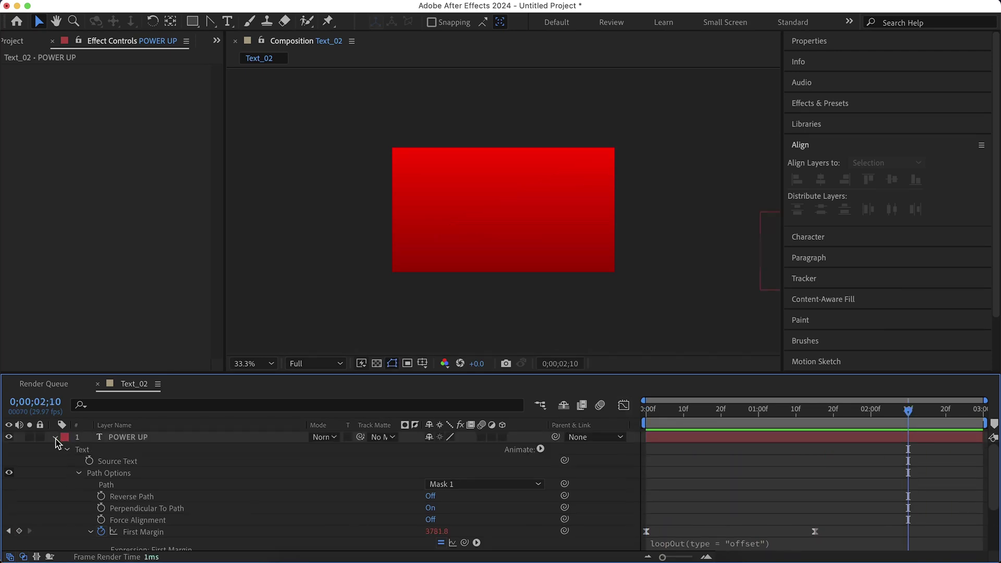
pyautogui.click(56, 442)
pyautogui.click(133, 438)
pyautogui.hotkey('ctrl', 'd')
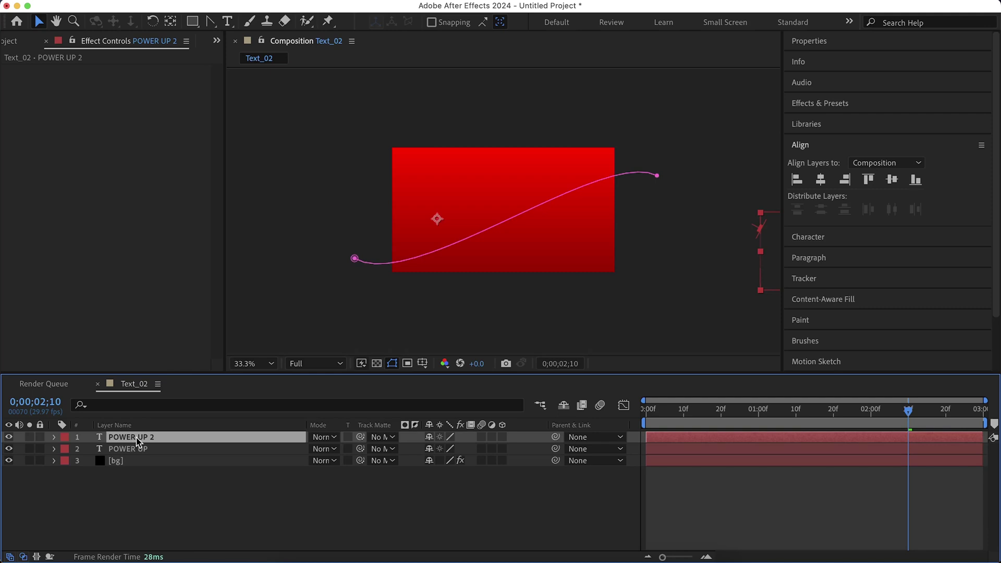
pyautogui.press('Return')
pyautogui.write('LEVEL U')
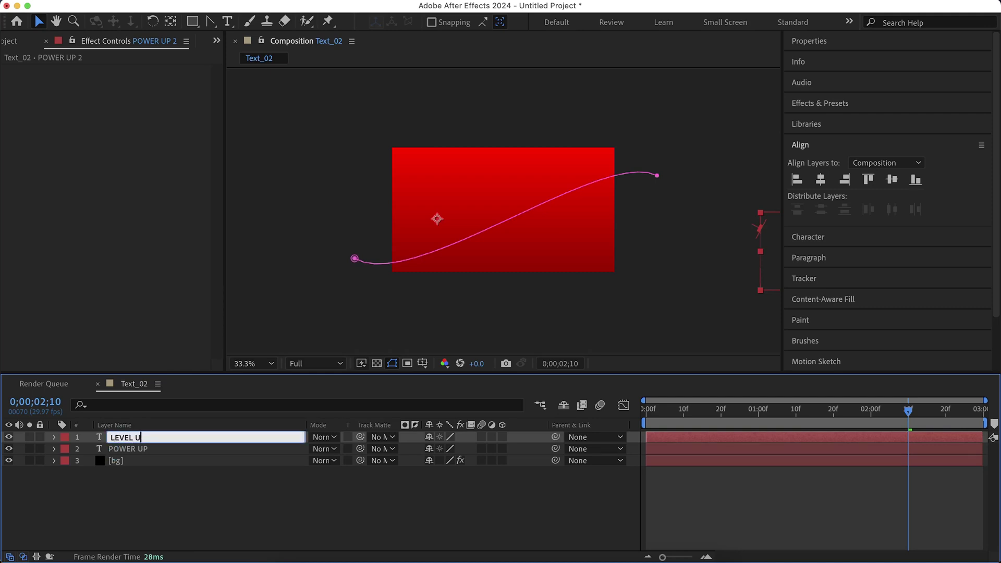
pyautogui.write('P')
pyautogui.press('Return')
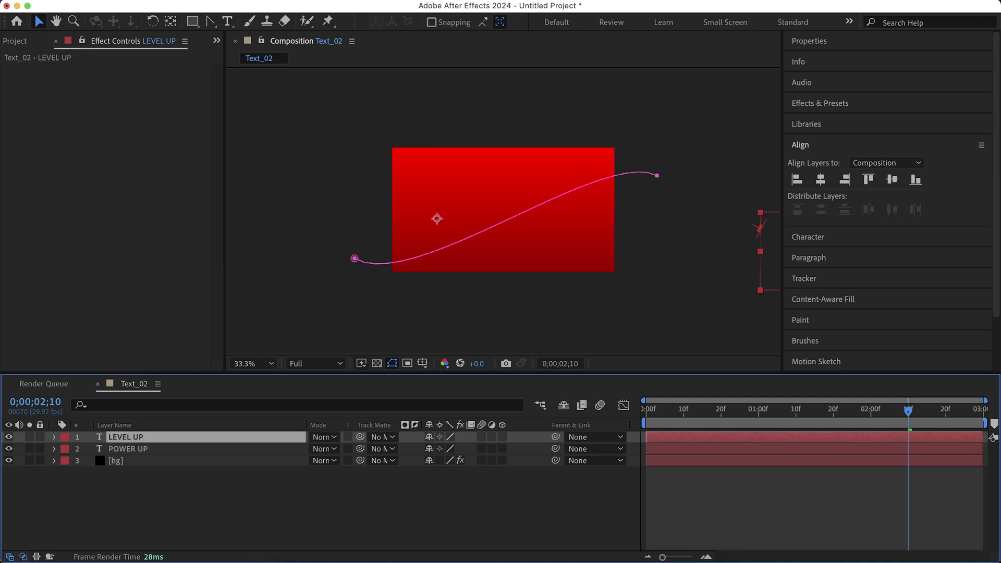
# - At 1;15, move POWER UP upward and the duplicate below it so the texts stack
pyautogui.moveTo(908, 412); pyautogui.dragTo(816, 415)
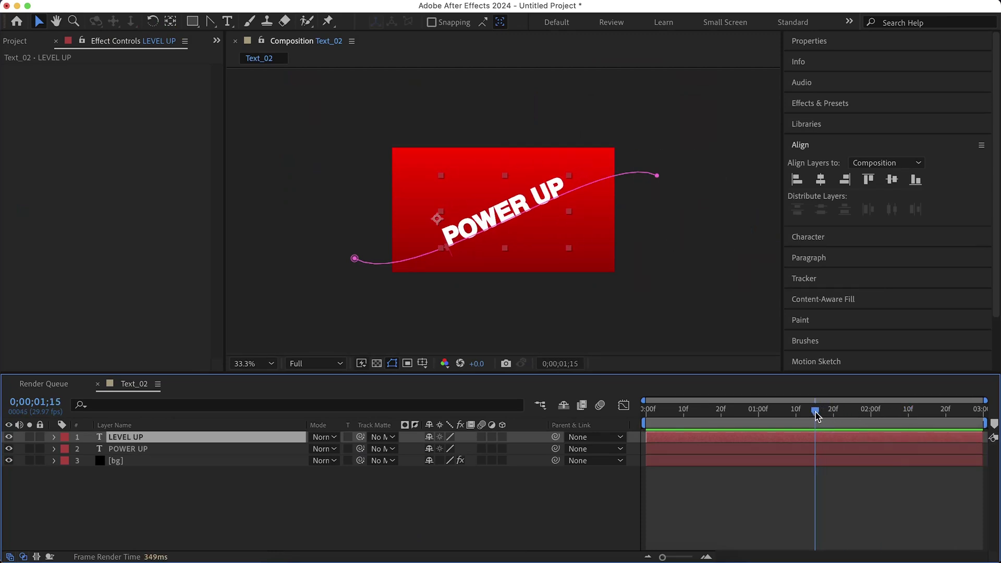
pyautogui.moveTo(501, 224); pyautogui.dragTo(507, 245)
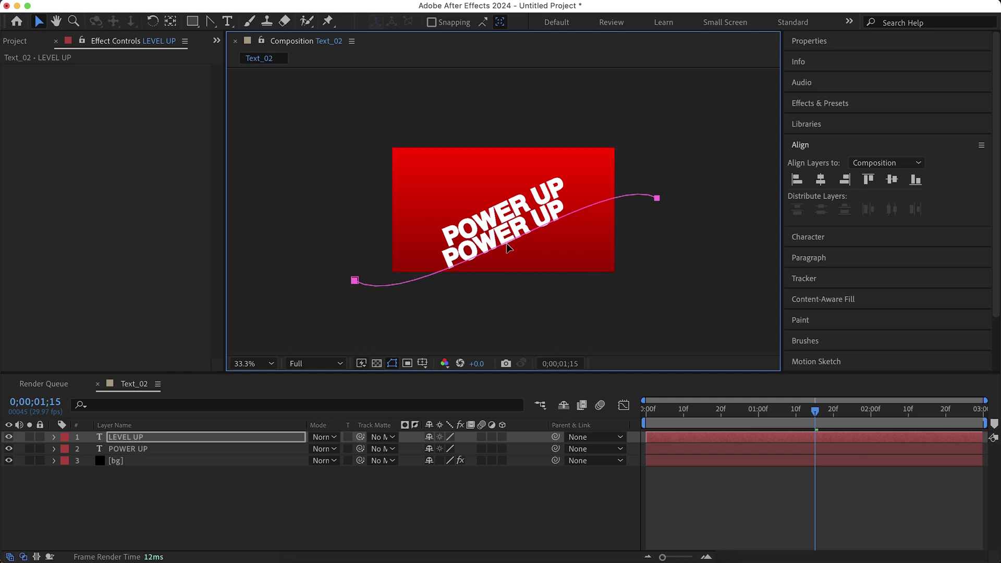
pyautogui.click(508, 220)
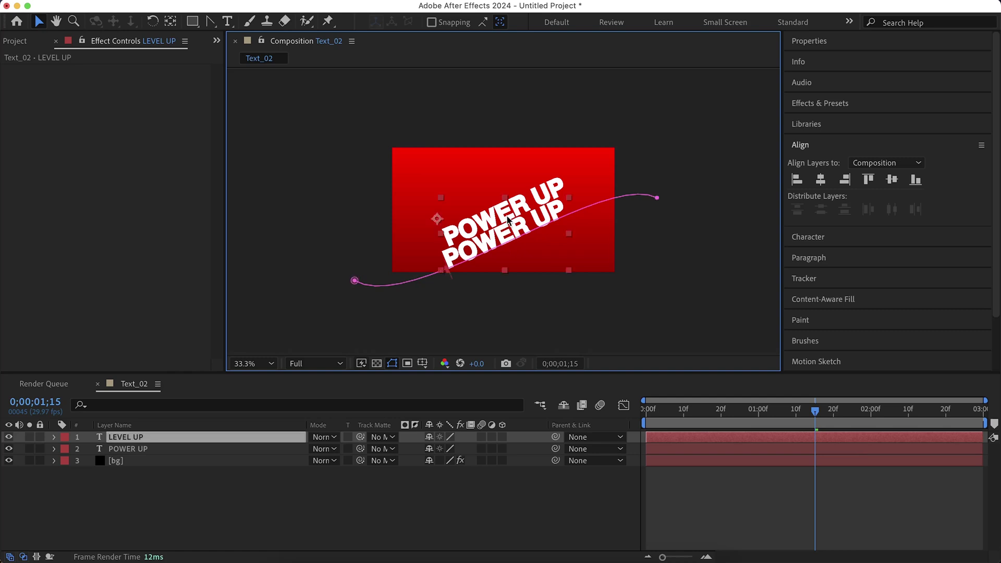
pyautogui.click(499, 227)
pyautogui.moveTo(499, 228); pyautogui.dragTo(496, 201)
pyautogui.click(498, 241)
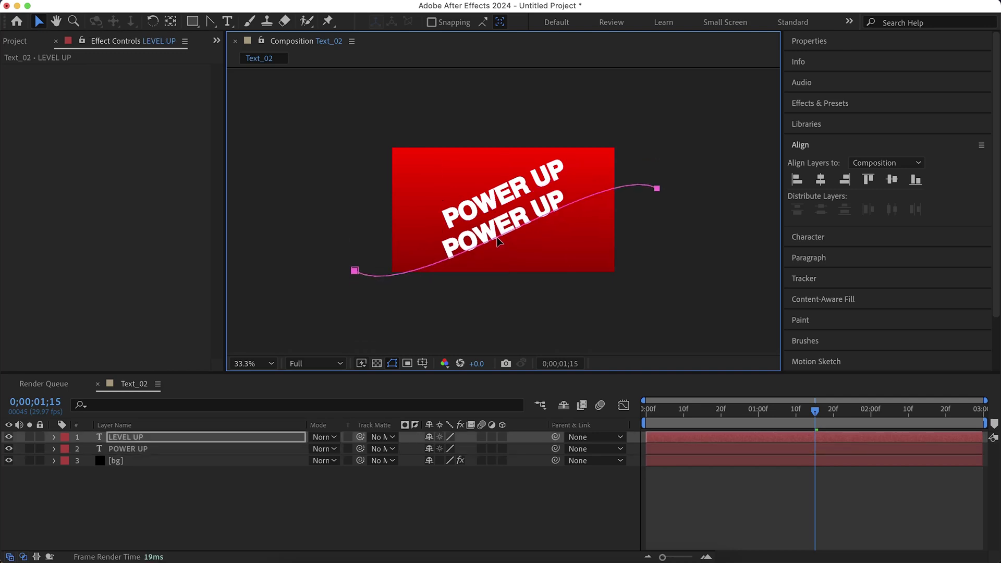
pyautogui.moveTo(498, 241); pyautogui.dragTo(499, 234)
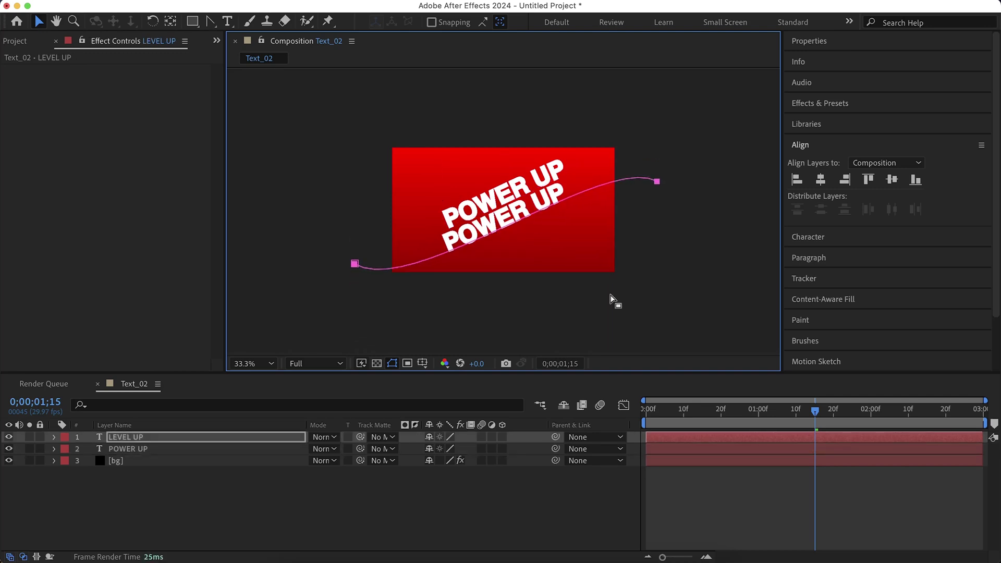
pyautogui.click(677, 490)
pyautogui.press('super+t')
# - Change the lower text's POWER to LEVEL and reveal the First Margin keyframes with U
pyautogui.click(161, 437)
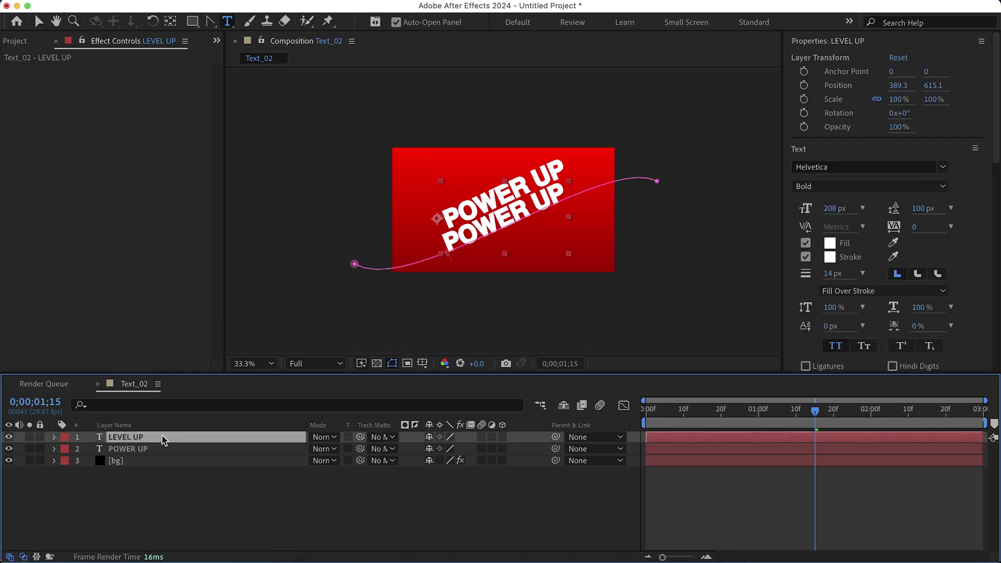
pyautogui.click(498, 225)
pyautogui.write('LEVEL')
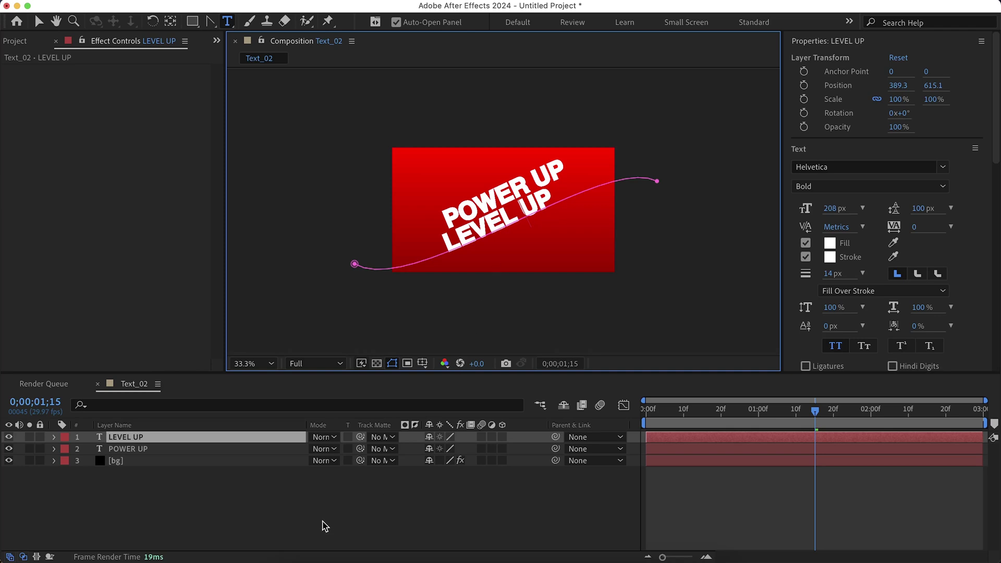
pyautogui.click(277, 508)
pyautogui.press('u')
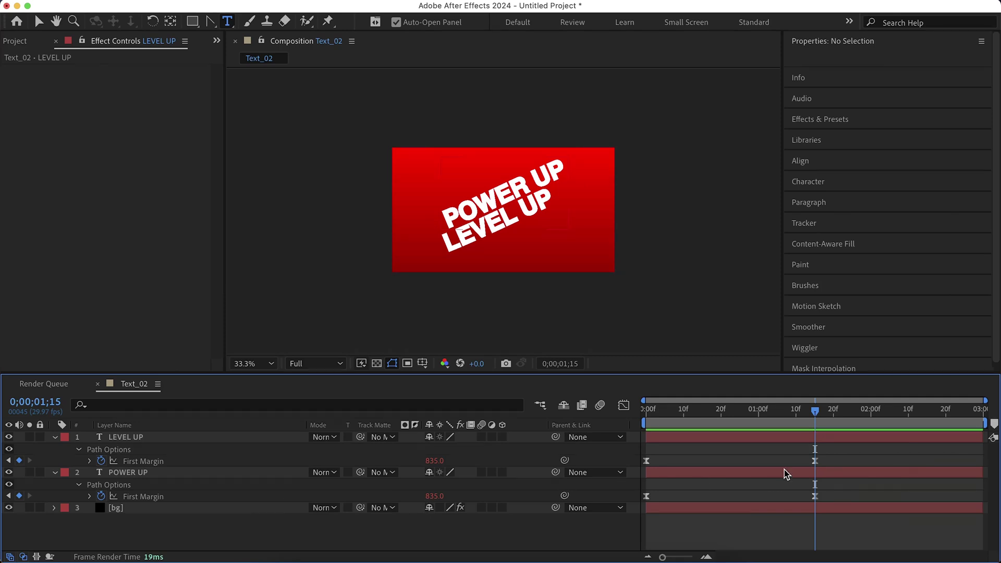
# - At 0:00, set LEVEL UP's starting First Margin to 3500
pyautogui.moveTo(815, 414); pyautogui.dragTo(621, 416)
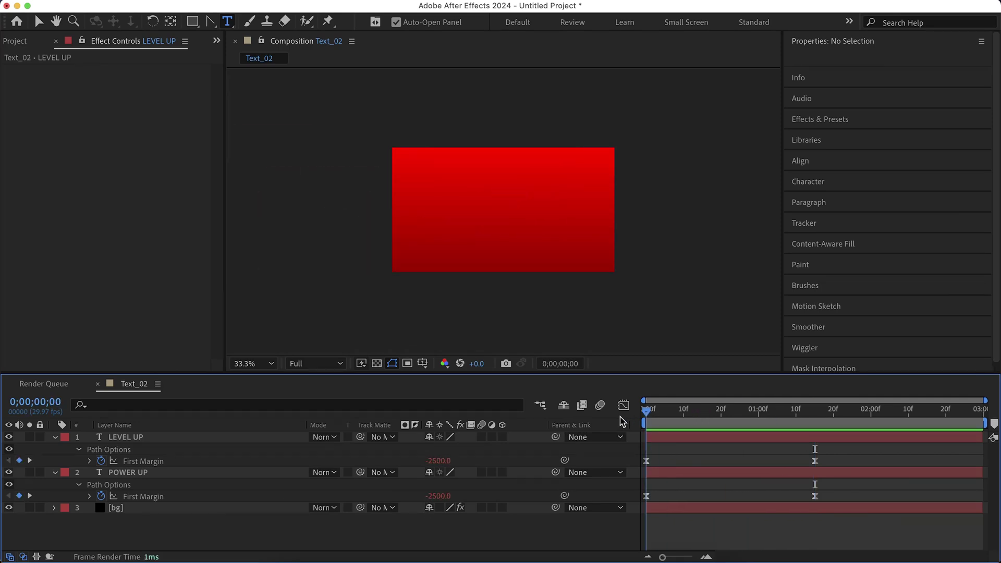
pyautogui.click(437, 460)
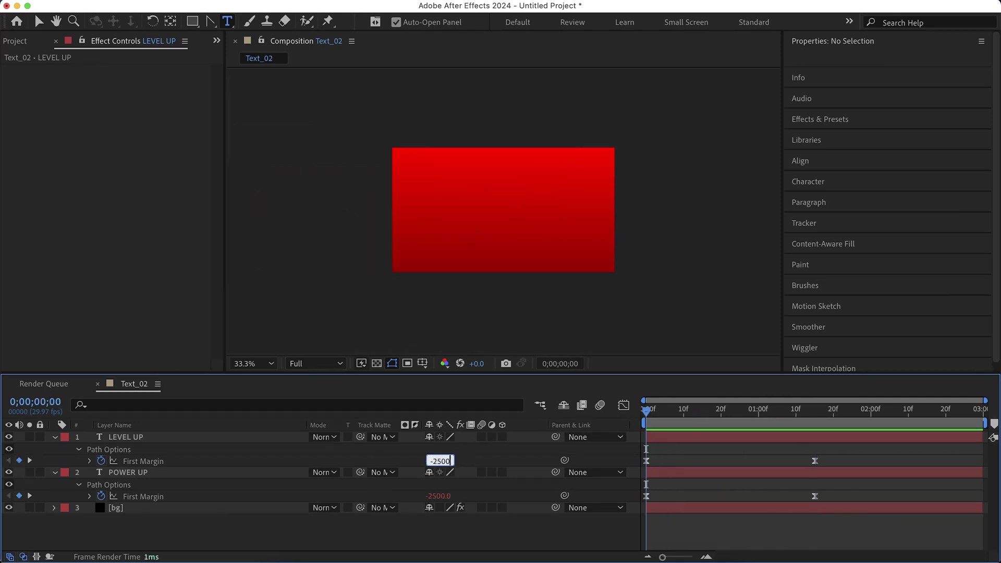
pyautogui.write('3500')
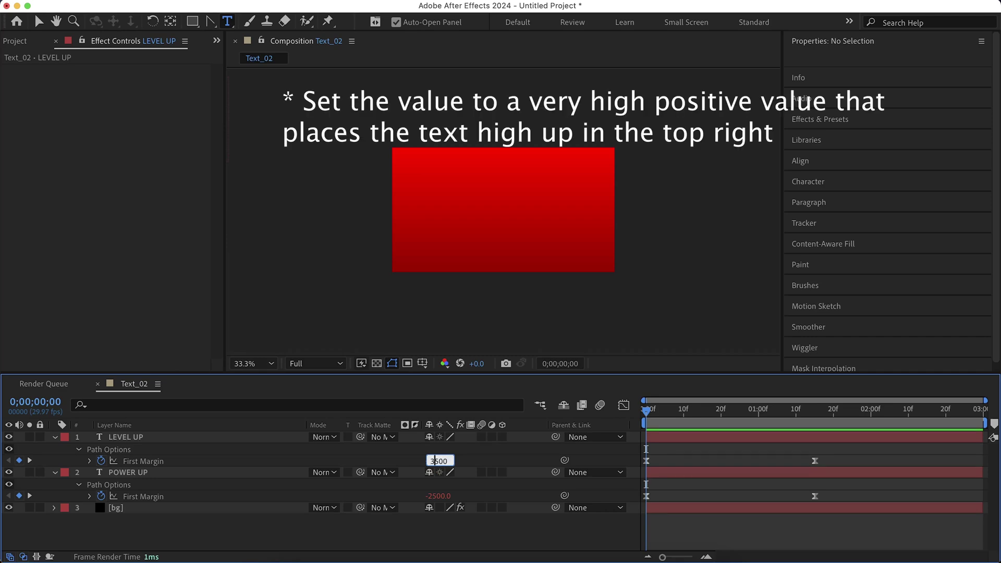
pyautogui.press('Return')
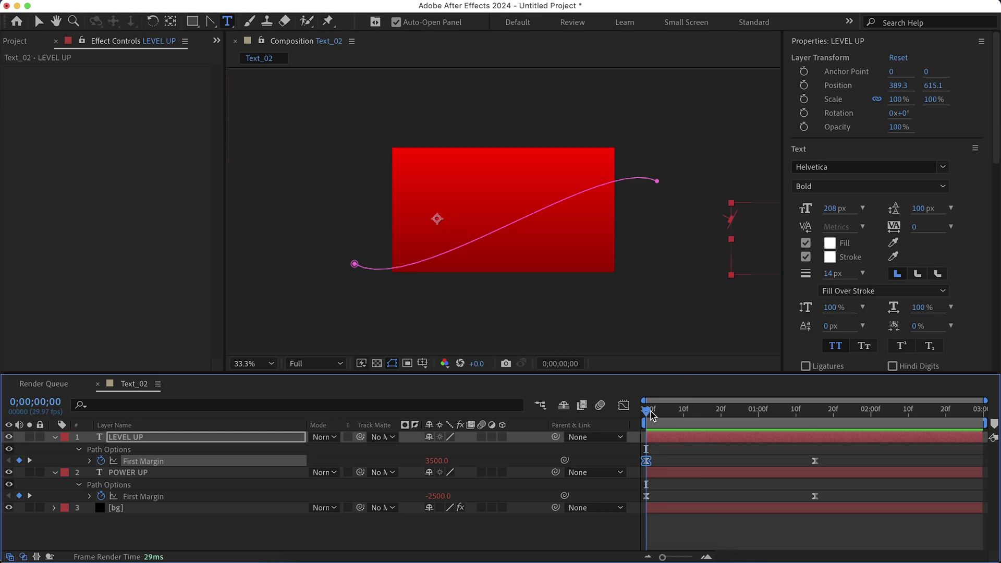
# - At 1;15, scrub LEVEL UP's First Margin to about 989, then return the playhead to the start
pyautogui.moveTo(652, 416); pyautogui.dragTo(816, 428)
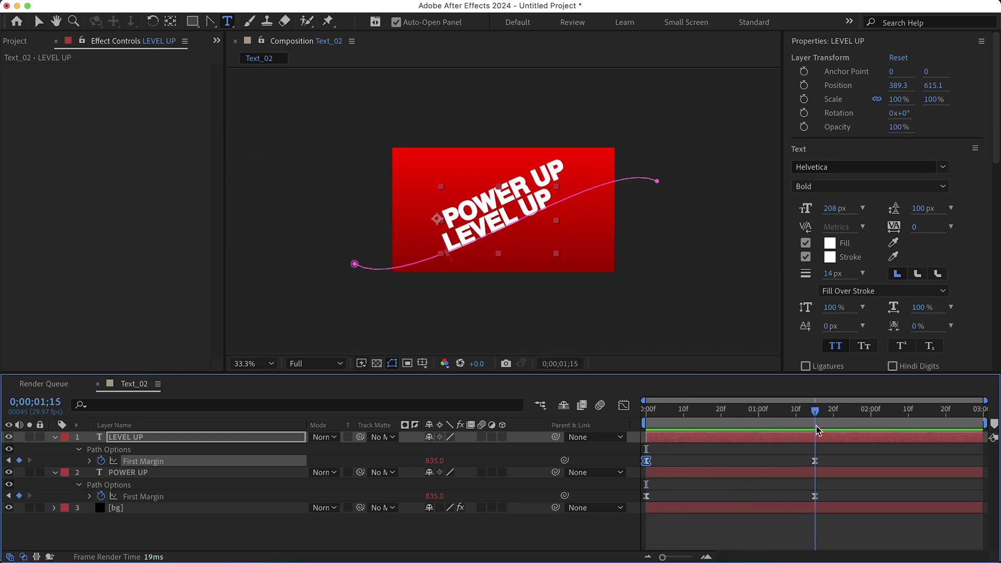
pyautogui.moveTo(434, 460); pyautogui.dragTo(527, 447)
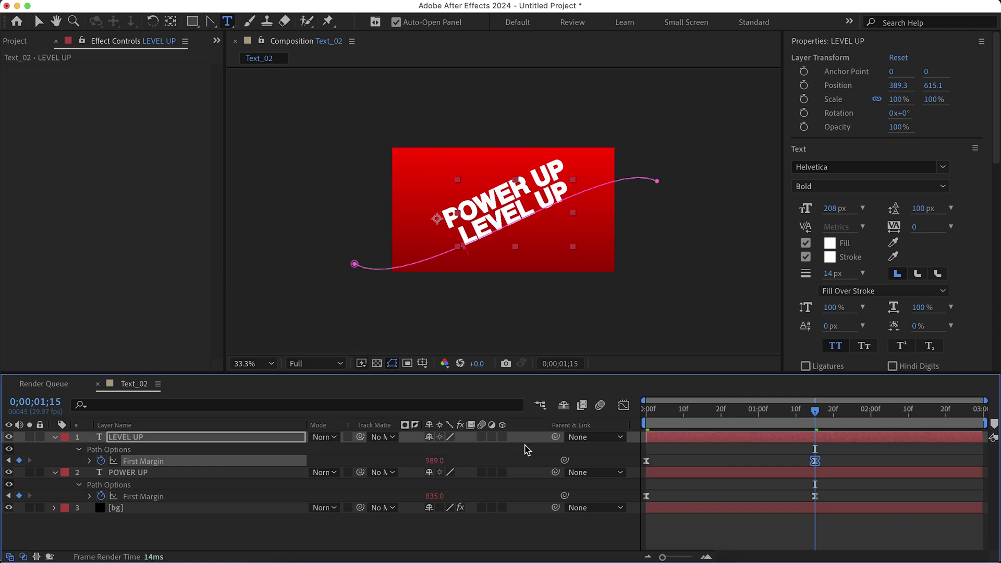
pyautogui.click(650, 414)
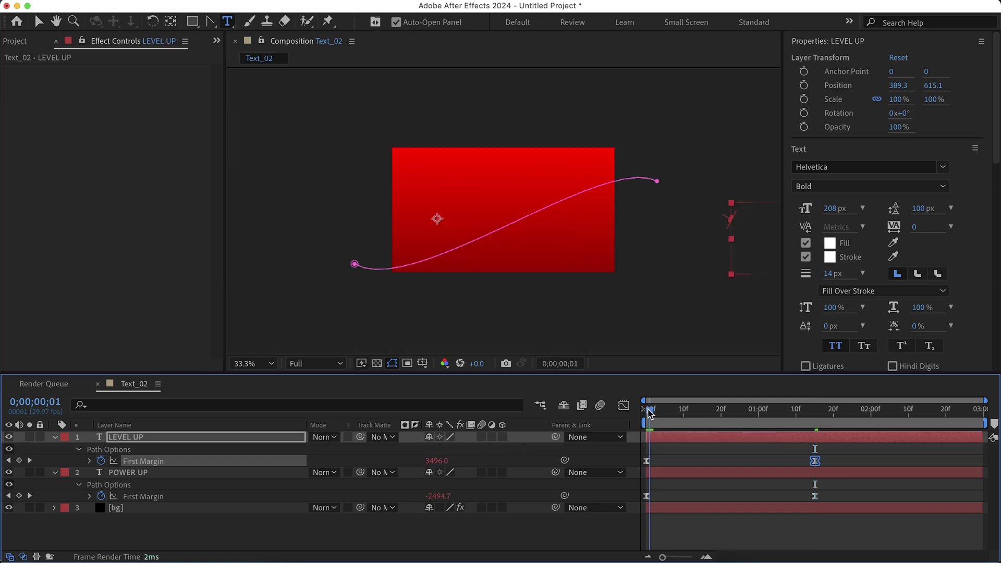